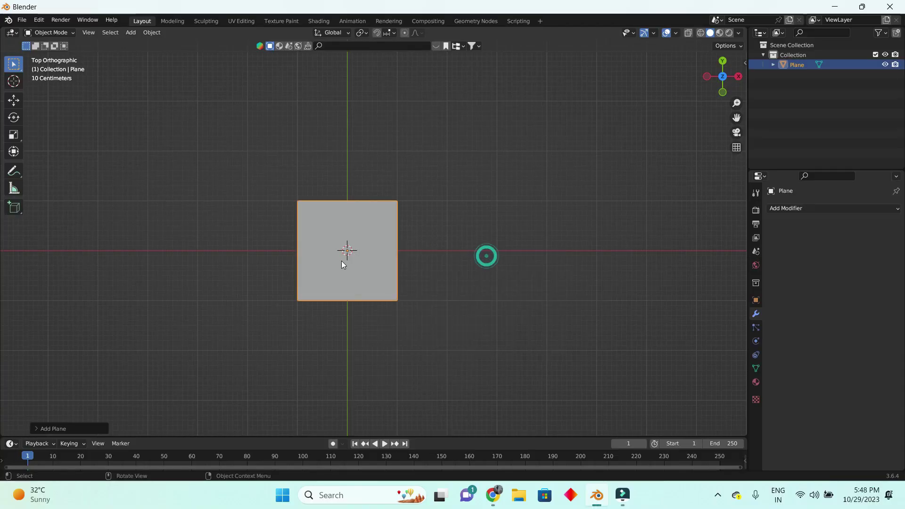
- Delete the plane's left vertices to leave one vertical edge, then add an X-axis Mirror modifier
key("Tab")
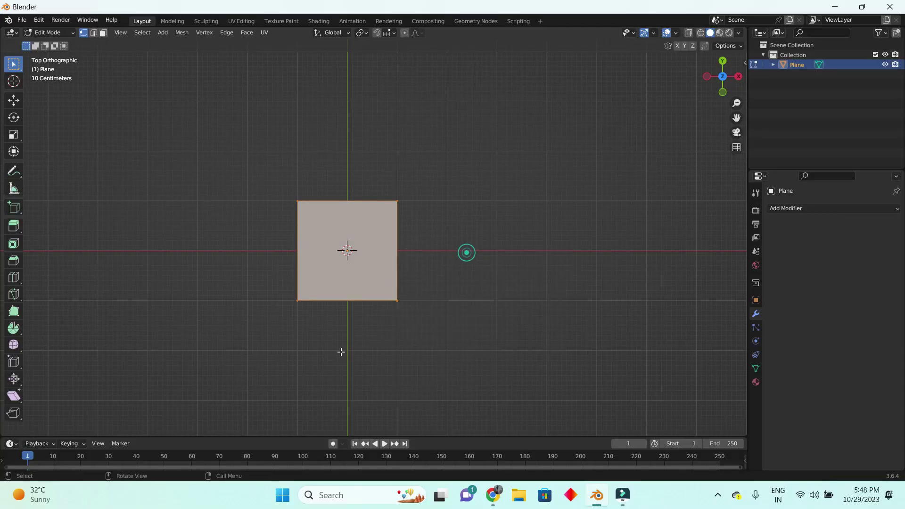
left_click(322, 339)
key("x")
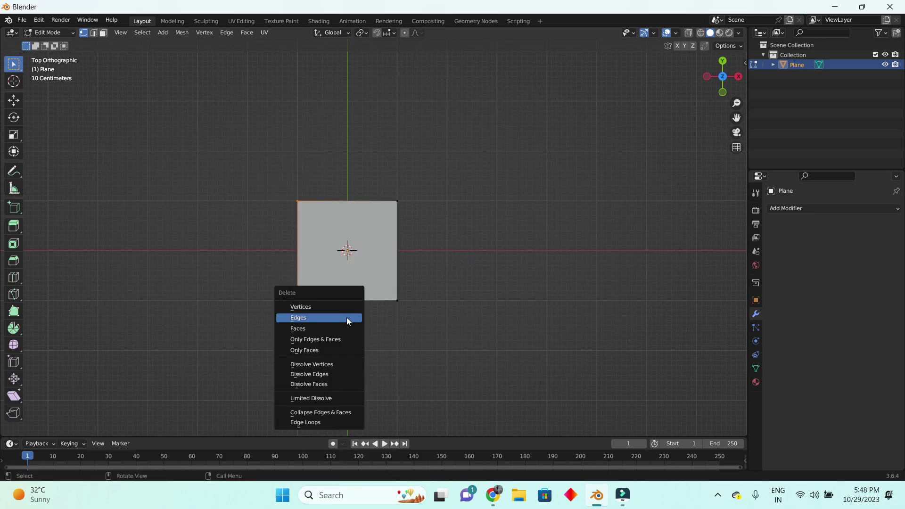
left_click(338, 304)
left_click(815, 210)
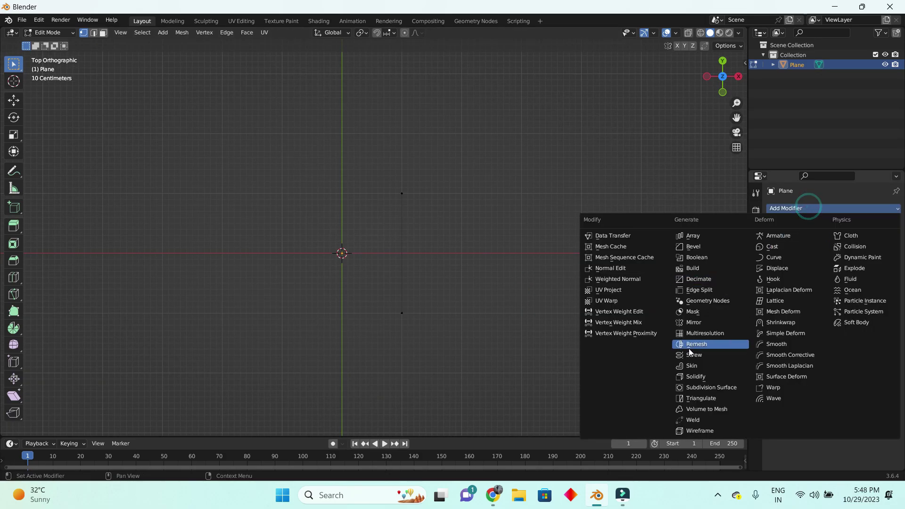
left_click(690, 324)
scroll(395, 191, "up", 2)
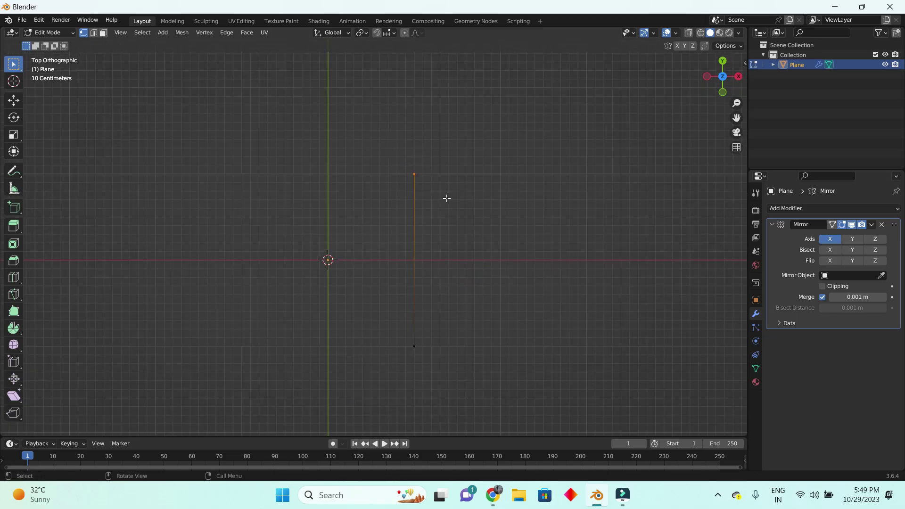
- Extrude new vertices from the top and bottom of the edge to start the hull outline
key("e")
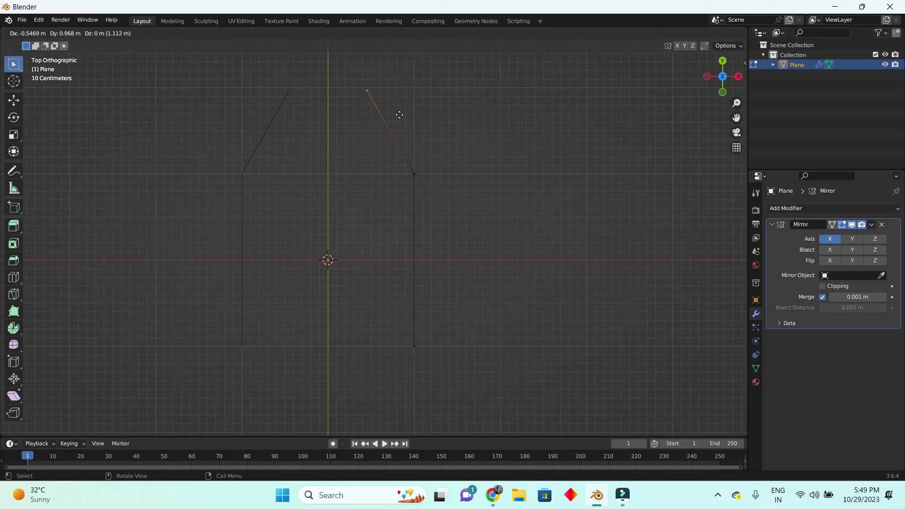
left_click(400, 115)
left_click(413, 346)
key("e")
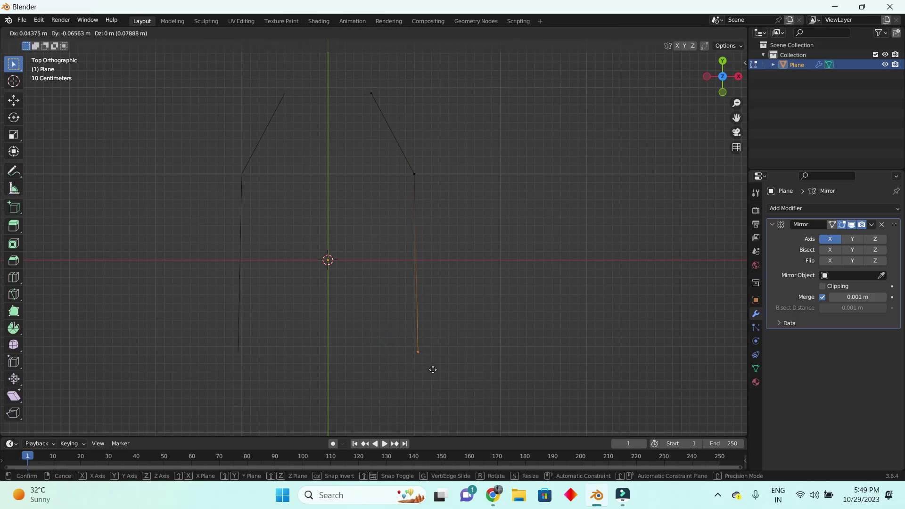
left_click(433, 372)
scroll(433, 372, "down", 1)
key("e")
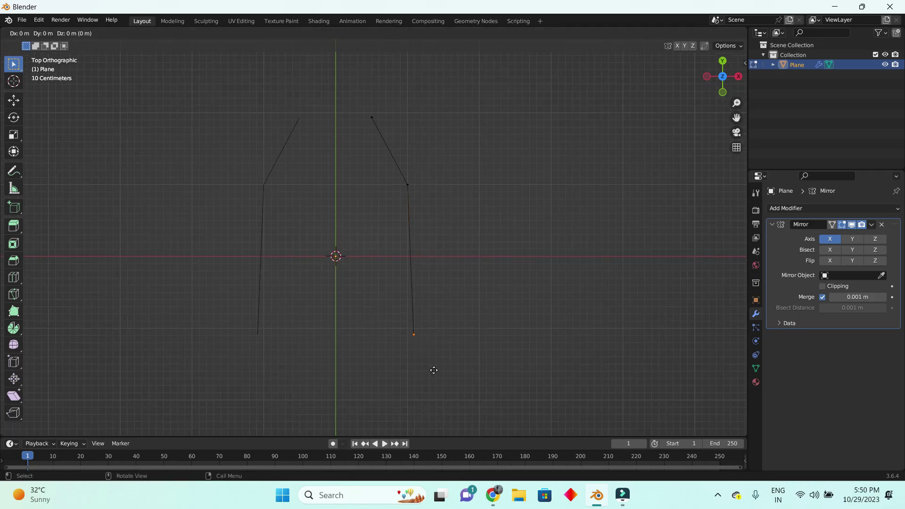
left_click(410, 418)
scroll(385, 288, "down", 2)
scroll(389, 304, "up", 2)
- Extrude the lower hull segments inward toward the centre line
key("g")
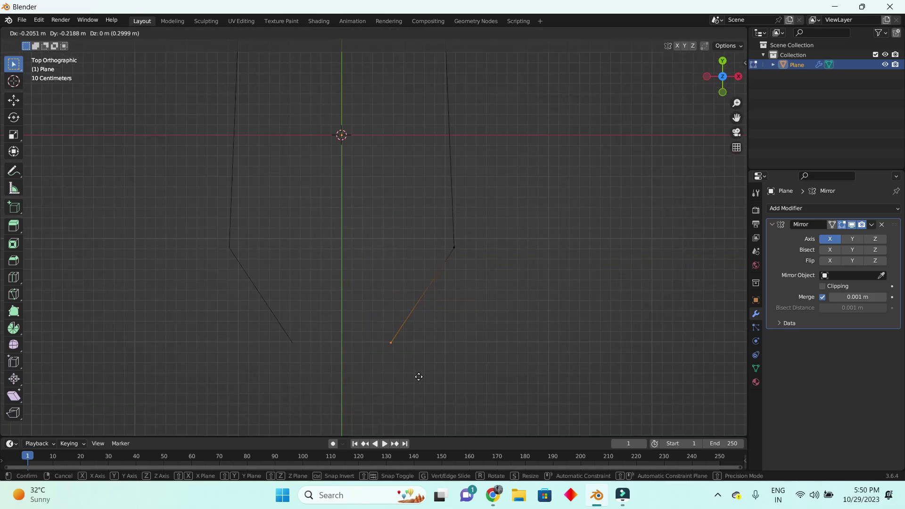
left_click(407, 383)
key("e")
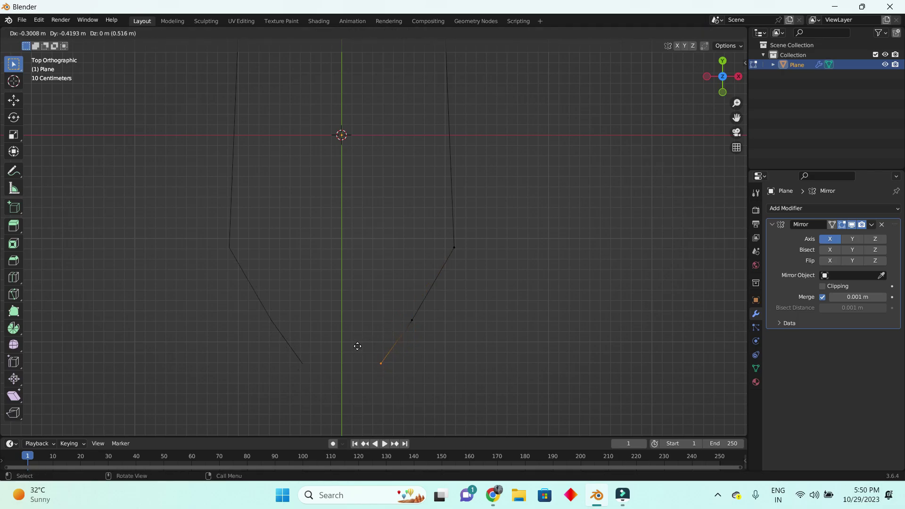
left_click(356, 345)
key("e")
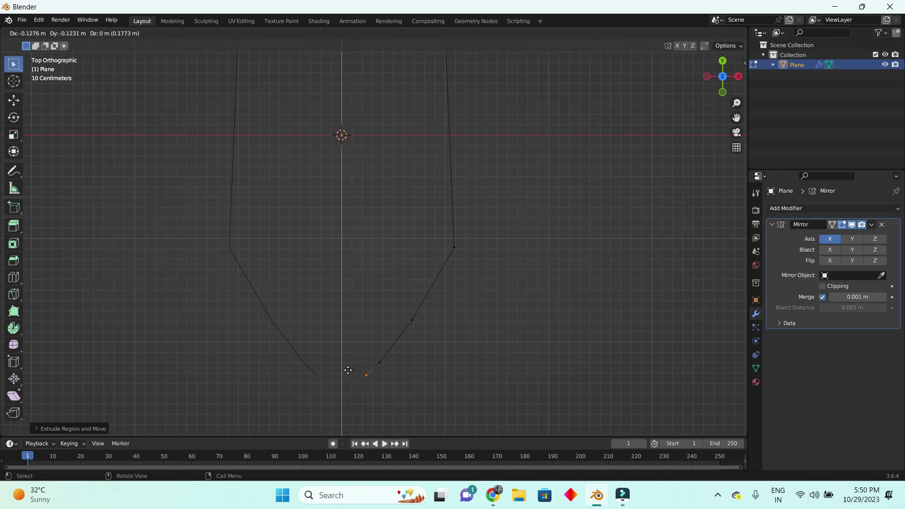
left_click(322, 393)
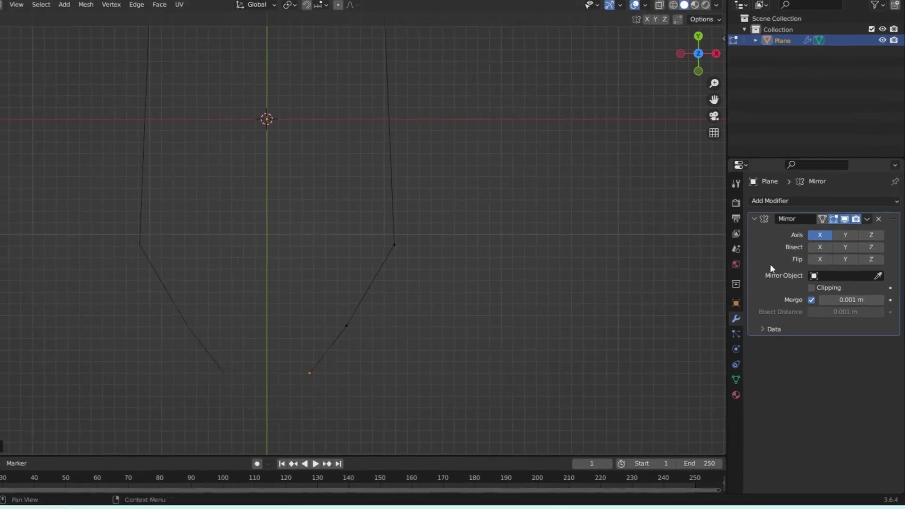
- Enable mirror Clipping and move the bottom vertex toward the centre line
left_click(824, 286)
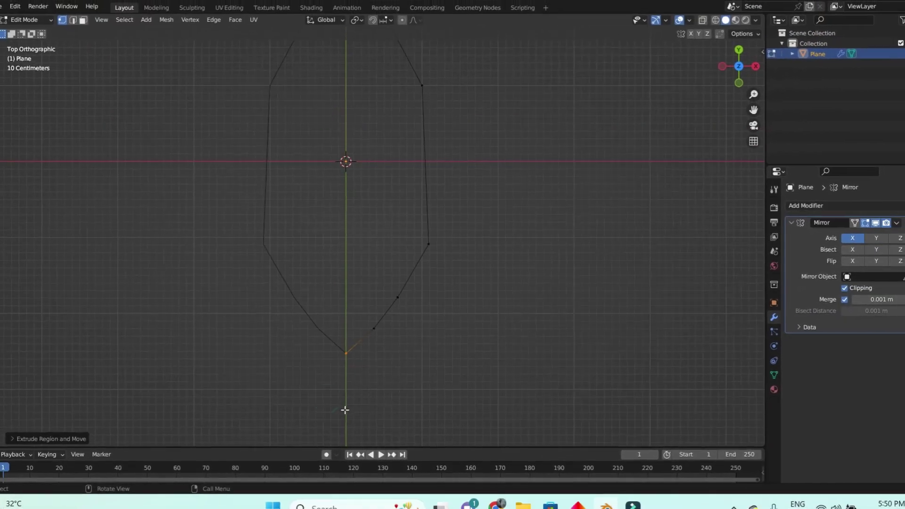
scroll(468, 282, "down", 2)
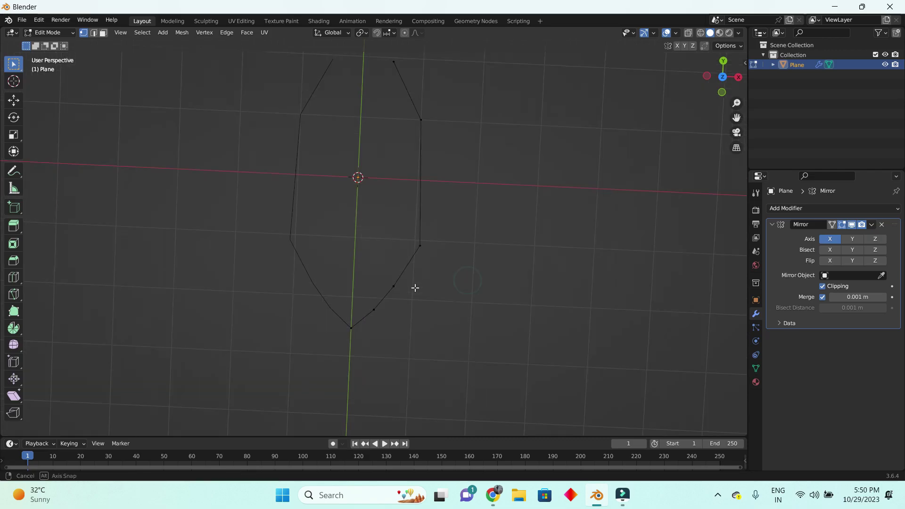
scroll(417, 290, "up", 3)
left_click_drag(356, 323, 407, 407)
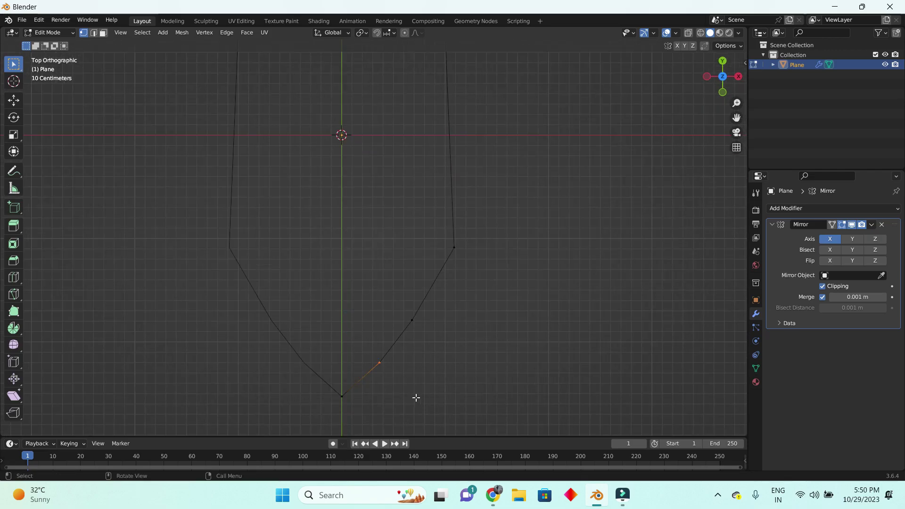
key("g")
left_click(419, 400)
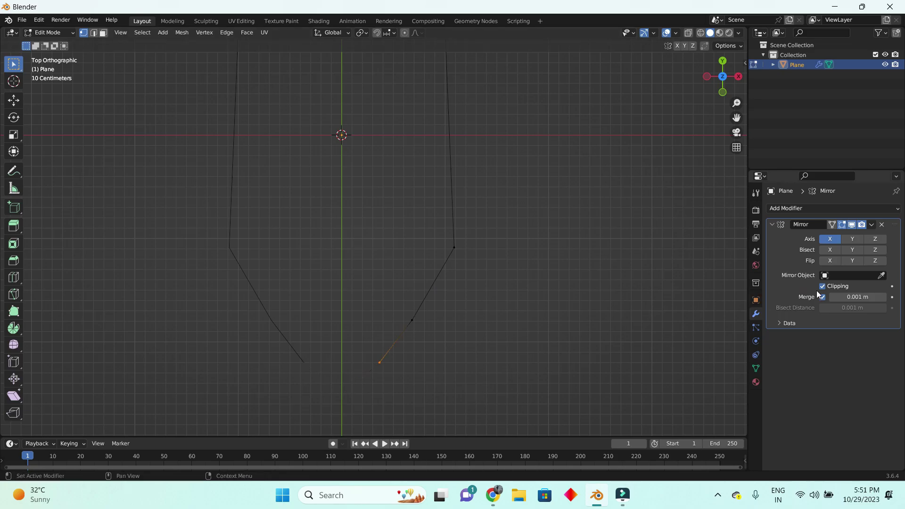
- Delete the stray bottom edge of the outline
right_click(405, 385)
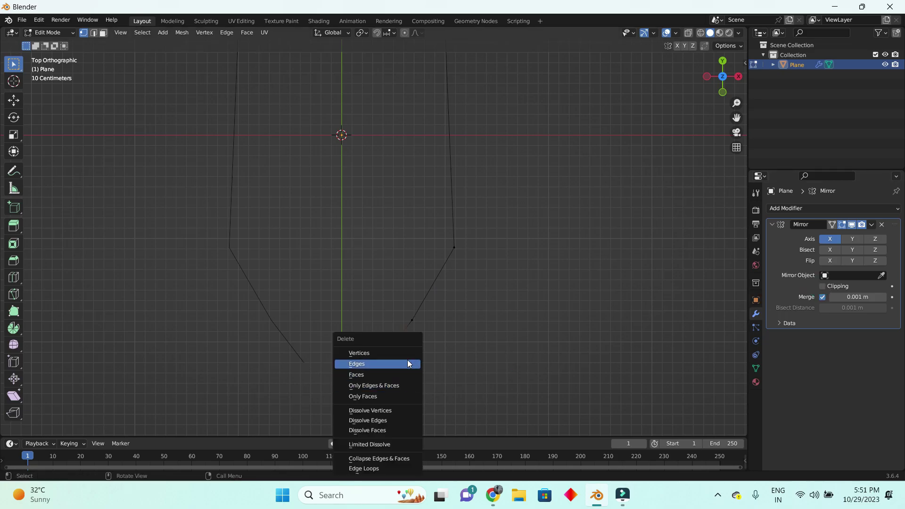
left_click(405, 360)
right_click(399, 392)
left_click(368, 397)
- Extrude the hull side's end vertex down toward the centre line
left_click_drag(385, 304, 422, 347)
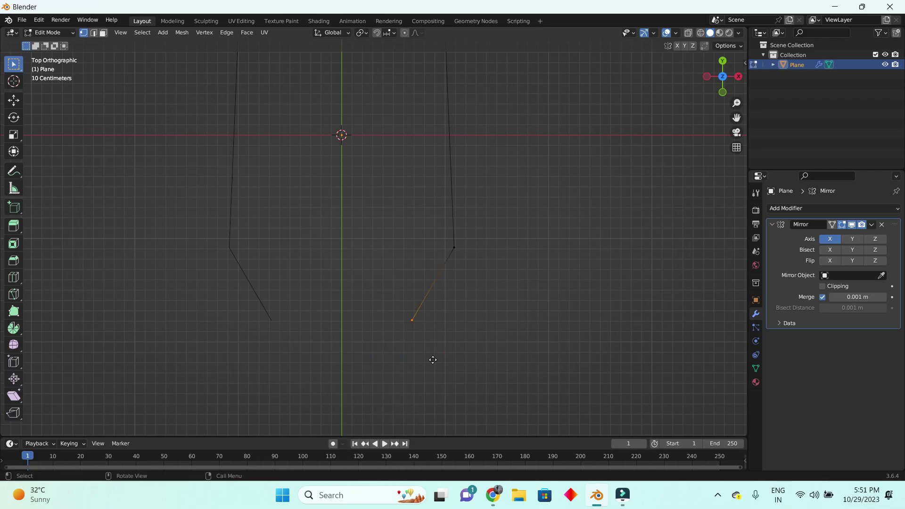
key("e")
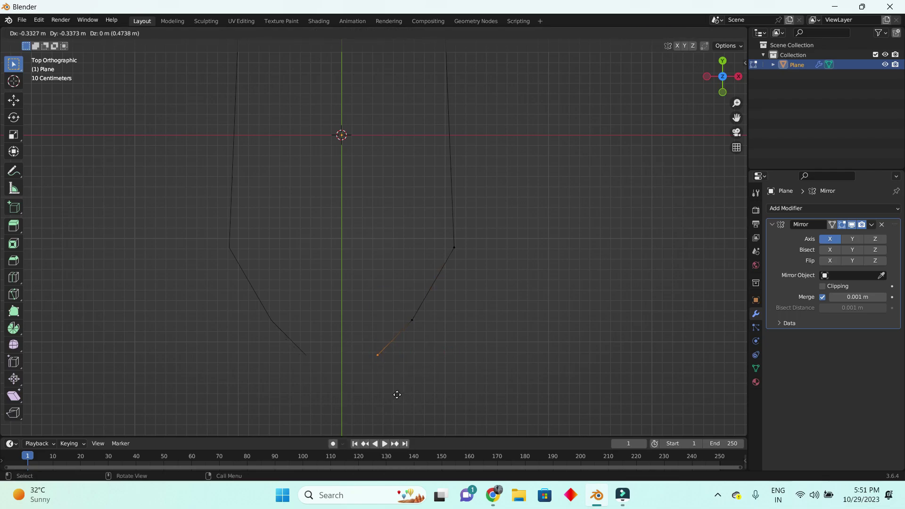
left_click(397, 399)
scroll(382, 353, "down", 2)
key("e")
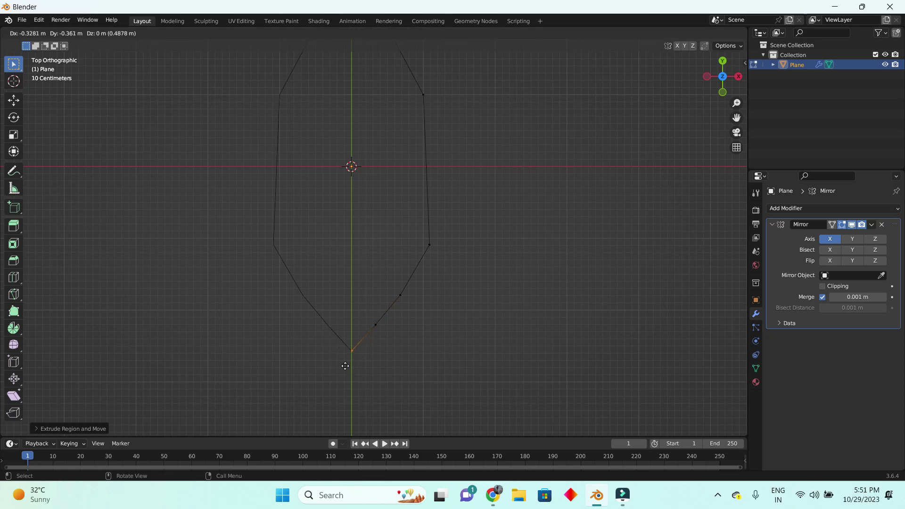
right_click(357, 364)
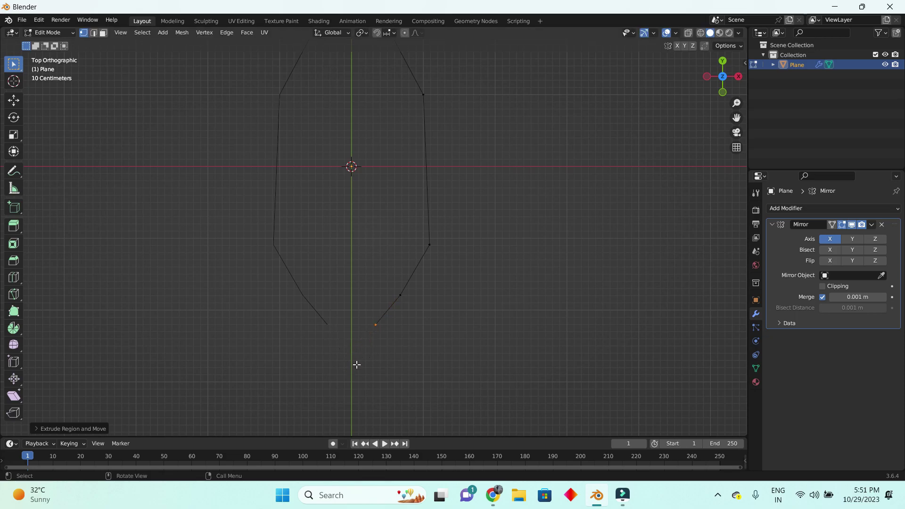
key("e")
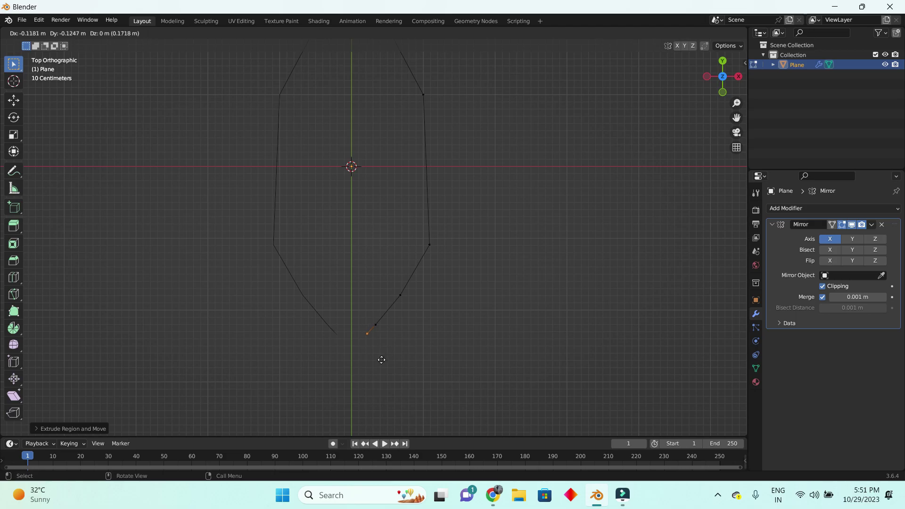
- Close the outline on the centre line and reposition the lower hull vertices
left_click(363, 368)
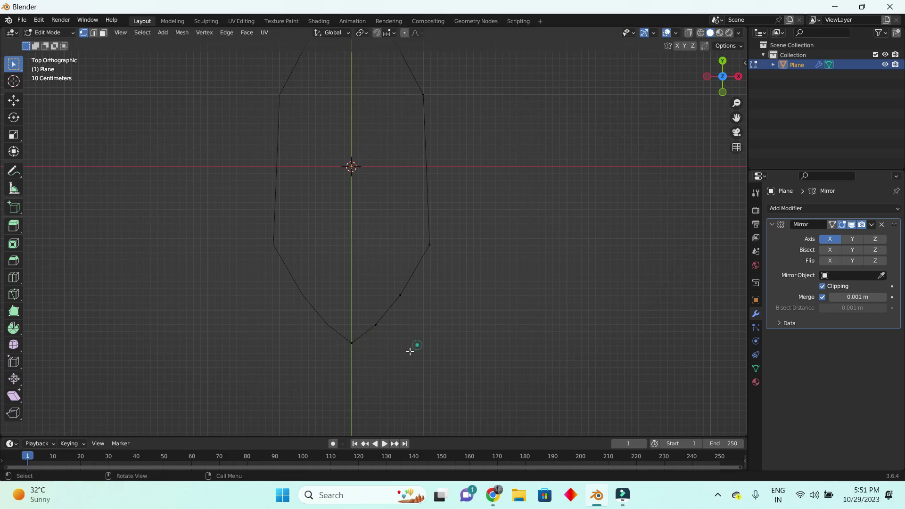
scroll(378, 306, "up", 1)
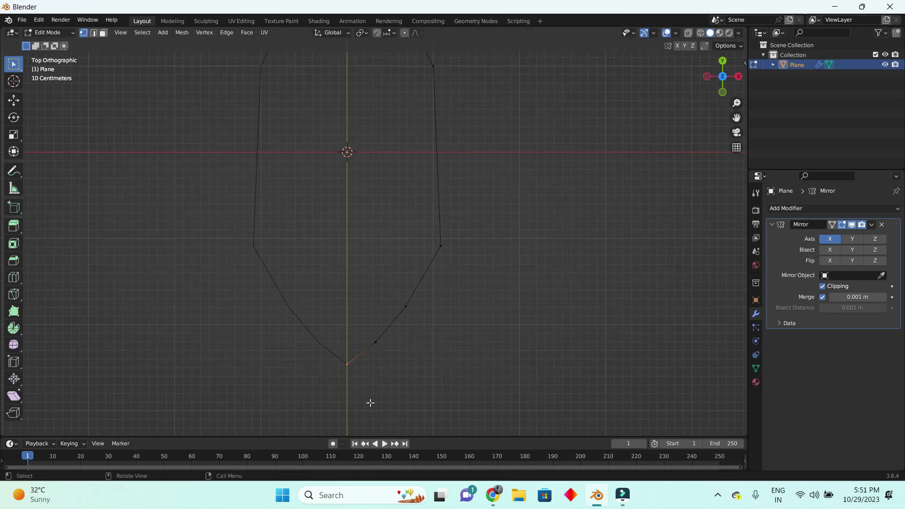
left_click_drag(371, 320, 431, 355)
key("g")
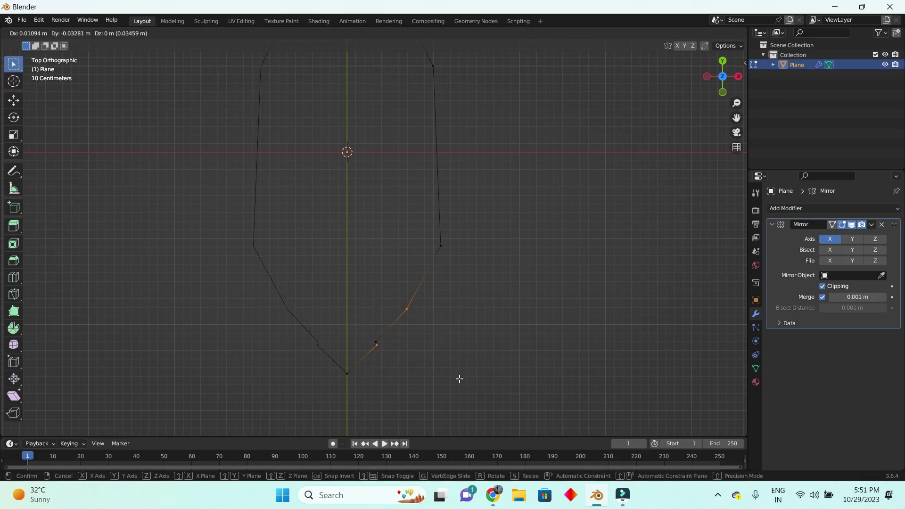
left_click(460, 379)
scroll(417, 353, "down", 2)
scroll(397, 297, "up", 2)
scroll(396, 311, "down", 2)
scroll(367, 288, "up", 3)
- Move the bottom vertex and a neighbouring vertex to refine the hull's lower curve
left_click(367, 333)
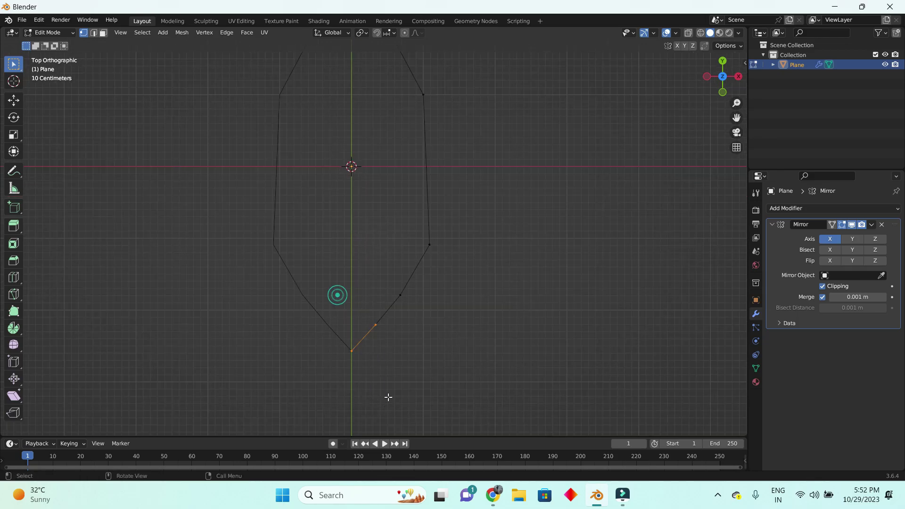
left_click(343, 354)
key("g")
left_click(374, 380)
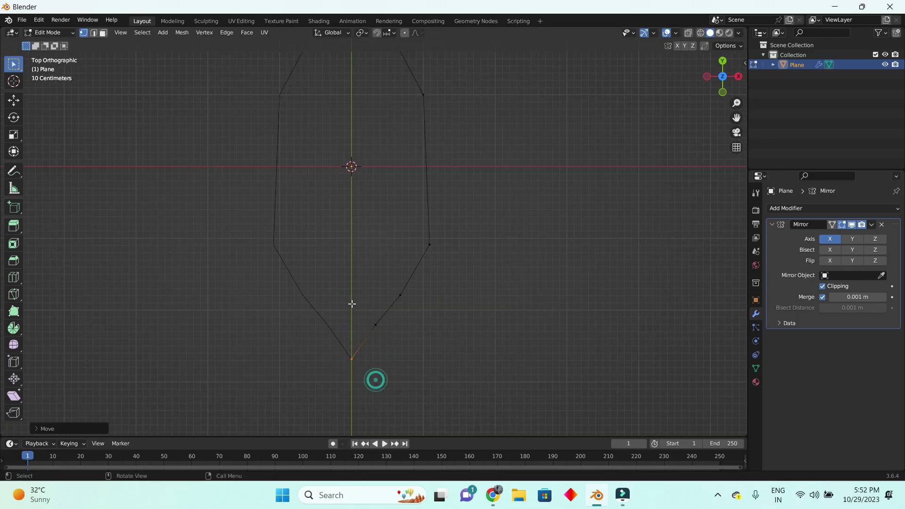
left_click(366, 297)
key("g")
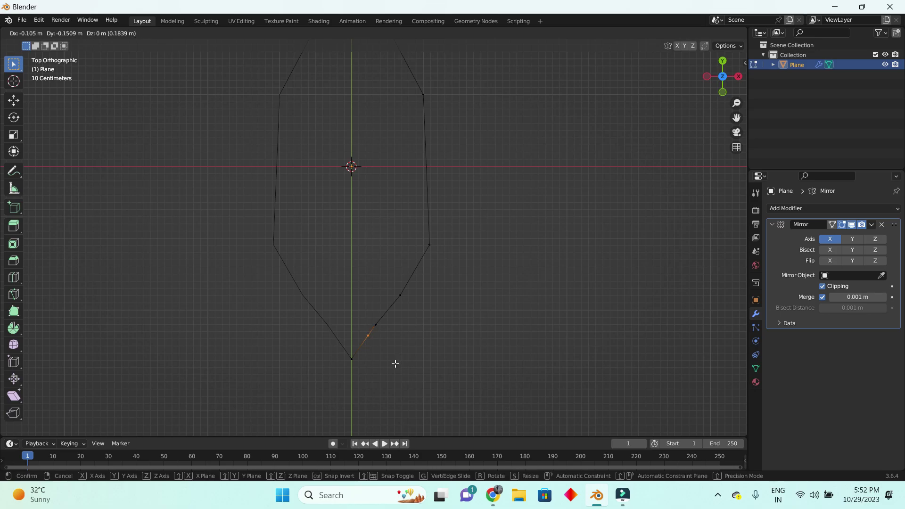
left_click(412, 339)
scroll(363, 340, "up", 2)
- Reposition two more outline vertices, lifting one higher
left_click(362, 339)
key("g")
left_click(411, 390)
left_click(399, 311)
key("g")
left_click(455, 350)
scroll(375, 339, "up", 2)
- Move a side vertex to straighten the side of the hull
middle_click_drag(375, 340, 400, 319, "shift")
scroll(438, 403, "down", 3)
scroll(428, 350, "down", 2)
middle_click_drag(428, 350, 371, 316, "shift")
scroll(371, 317, "up", 2)
left_click(421, 328)
key("g")
left_click(448, 342)
scroll(442, 340, "up", 3)
- Adjust another outline vertex and start moving the top vertex to taper the bow
middle_click_drag(406, 184, 371, 330, "shift")
left_click(398, 339)
scroll(452, 361, "down", 4)
middle_click_drag(374, 274, 353, 325, "shift")
scroll(353, 326, "down", 2)
scroll(360, 290, "up", 2)
mouse_move(361, 290)
middle_mouse_down("shift")
mouse_move(356, 343)
mouse_move(373, 288)
mouse_move(367, 315)
middle_mouse_up("shift")
left_click(374, 333)
key("g")
left_click(396, 346)
scroll(397, 346, "up", 2)
left_click(359, 221)
key("g")
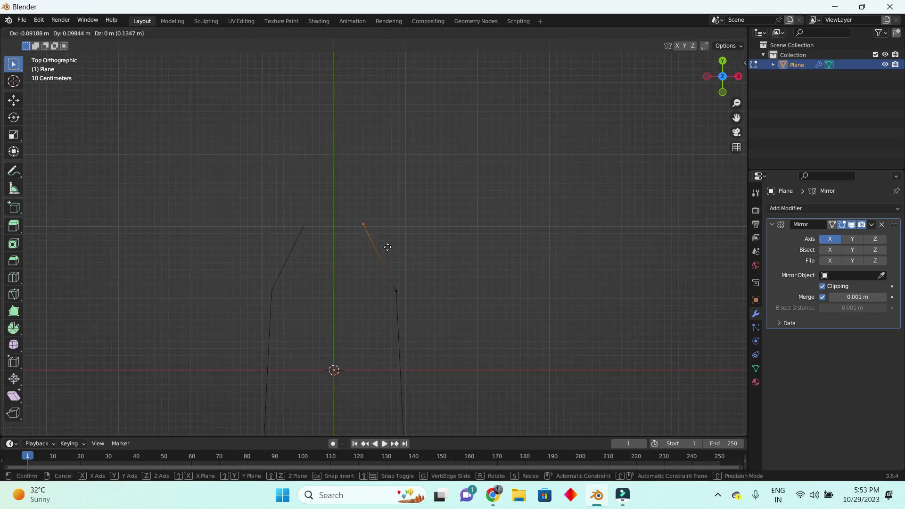
- Place the top vertex and reposition the neighbouring outline vertices near the stern
left_click(388, 247)
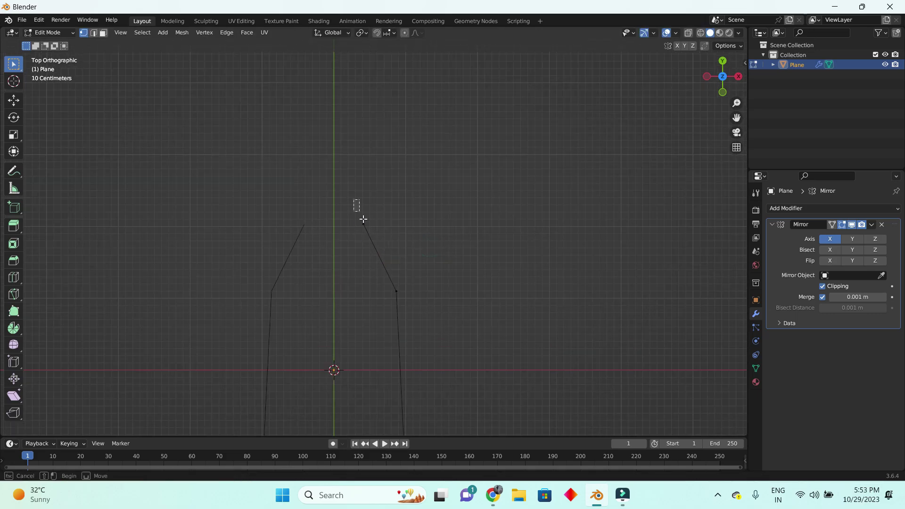
left_click_drag(357, 200, 368, 225)
key("g")
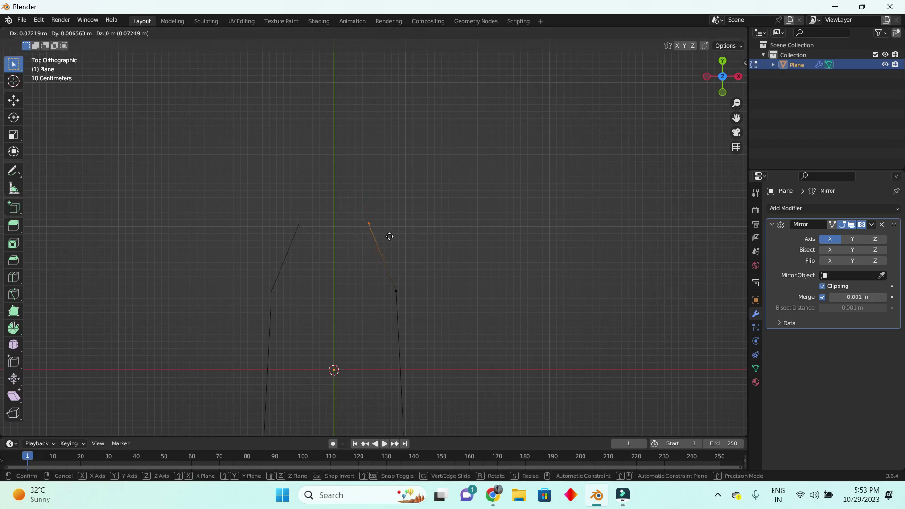
left_click(389, 236)
mouse_move(438, 244)
middle_mouse_down("shift")
mouse_move(428, 300)
mouse_move(375, 233)
middle_mouse_up("shift")
left_click(380, 273)
key("g")
left_click(422, 307)
- Move the top end vertex onto the centre line to square off the stern
left_click_drag(343, 197, 392, 249)
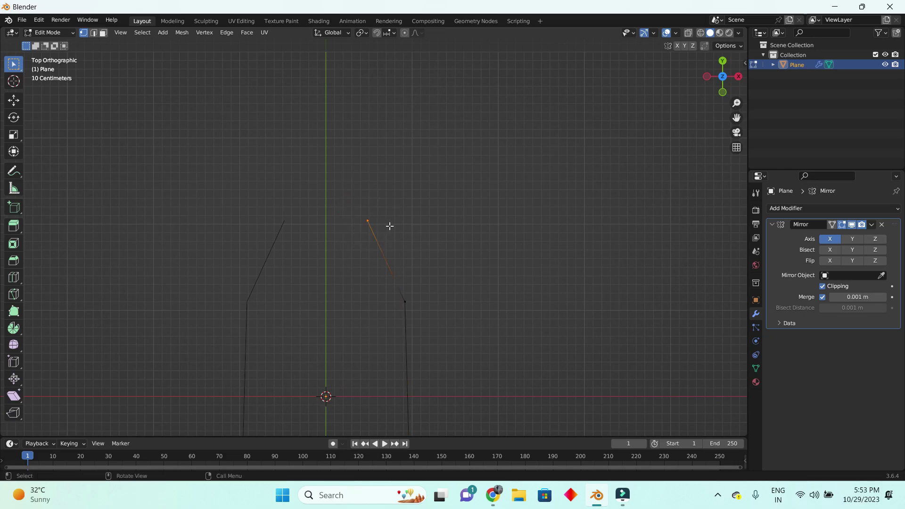
key("g")
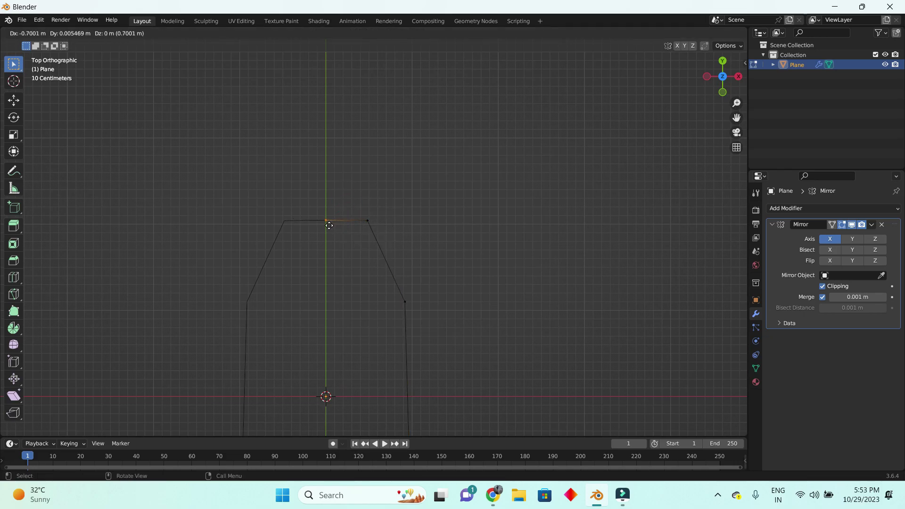
left_click(329, 220)
scroll(467, 198, "down", 2)
middle_click_drag(376, 241, 340, 228, "shift")
scroll(340, 228, "down", 3)
scroll(359, 407, "up", 3)
scroll(361, 273, "down", 1)
- Scale the outline lengthwise, fill it with a face, and deselect everything
left_click(14, 134)
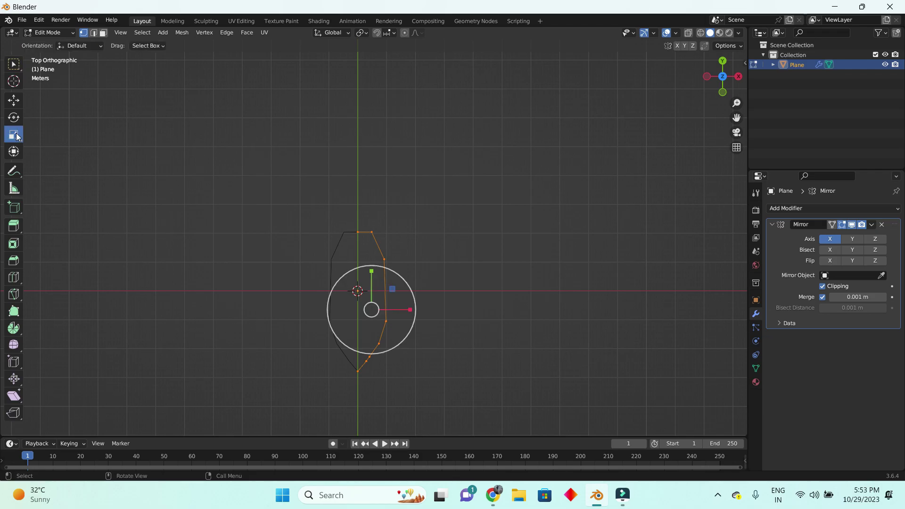
left_click_drag(371, 274, 371, 267)
left_click(371, 263)
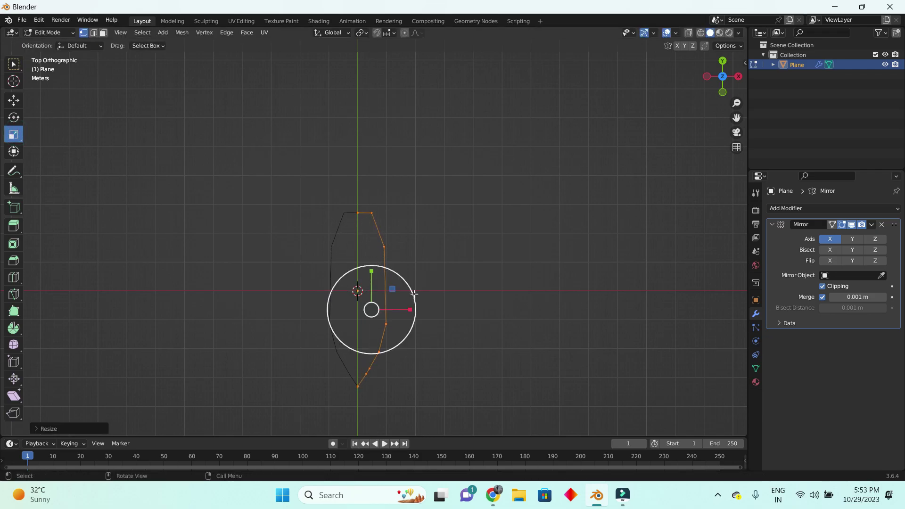
scroll(453, 298, "up", 3)
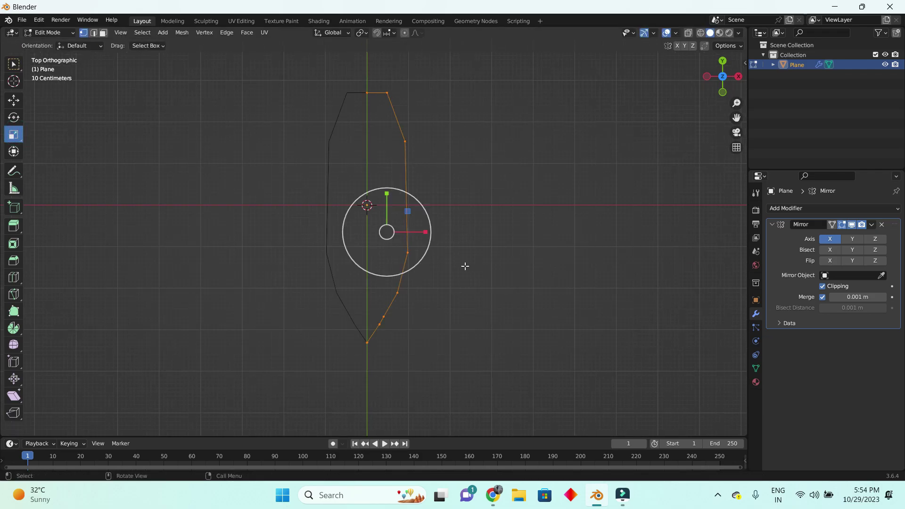
key("f")
left_click(465, 266)
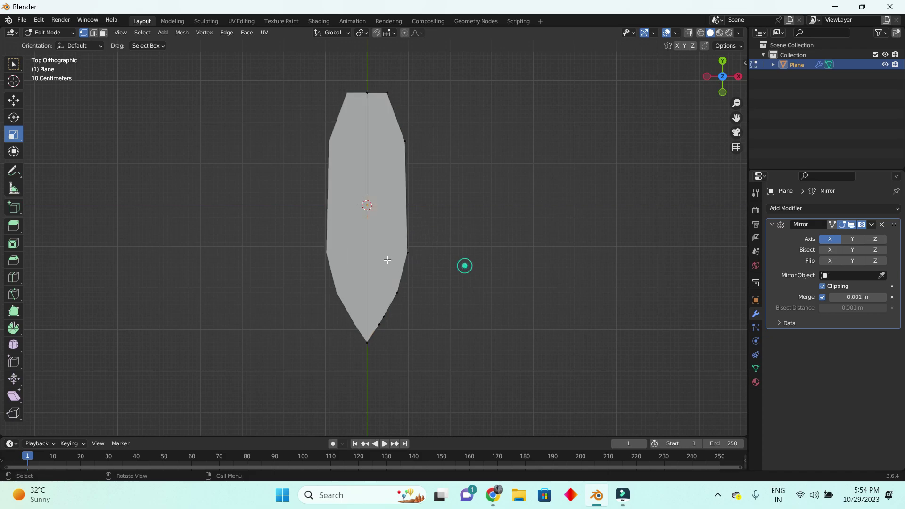
scroll(382, 253, "down", 3)
scroll(414, 206, "down", 2)
- Extrude the boundary edges straight up along Z to raise the hull walls
mouse_move(413, 205)
middle_mouse_down()
mouse_move(429, 308)
mouse_move(297, 279)
mouse_move(163, 339)
mouse_move(261, 267)
mouse_move(222, 188)
middle_mouse_up()
left_click(204, 175, "ctrl")
mouse_move(354, 245)
middle_mouse_down()
mouse_move(325, 262)
mouse_move(205, 209)
mouse_move(557, 362)
middle_mouse_up()
scroll(557, 362, "up", 2)
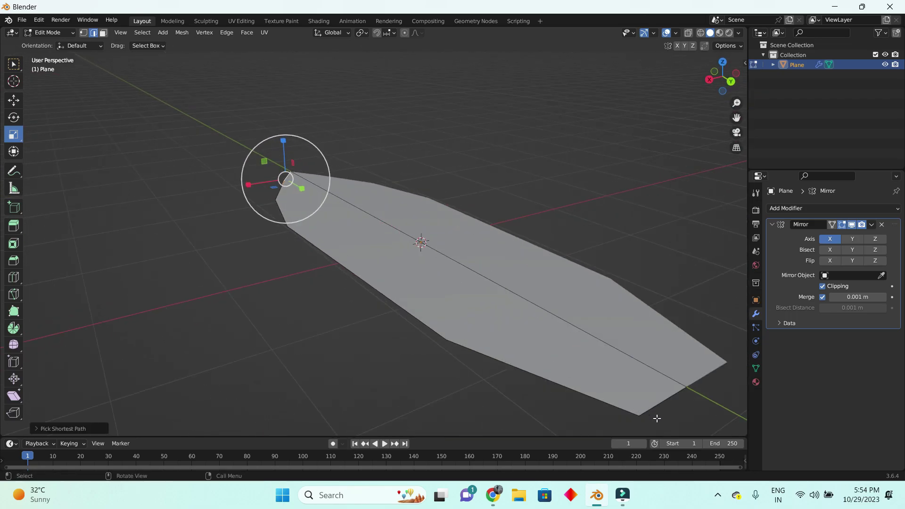
mouse_move(574, 412)
middle_mouse_down()
mouse_move(290, 297)
mouse_move(444, 298)
middle_mouse_up()
key("g")
key("z")
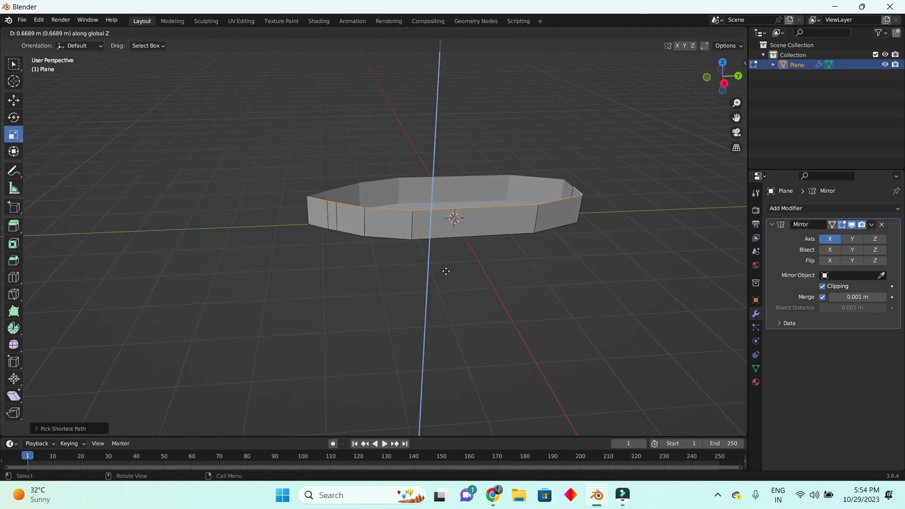
left_click(444, 269)
- Select the rim loop and scale it along Y so the hull flares outward
mouse_move(444, 270)
middle_mouse_down()
mouse_move(382, 298)
mouse_move(425, 304)
middle_mouse_up()
scroll(242, 165, "up", 4)
left_click(242, 164)
middle_click_drag(283, 212, 425, 269)
scroll(424, 268, "down", 3)
left_click(671, 405, "ctrl")
middle_click_drag(671, 405, 495, 226)
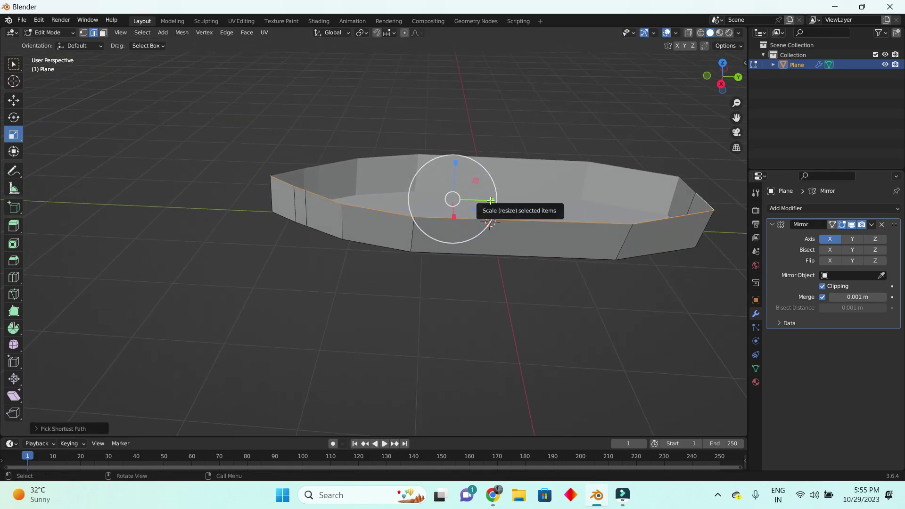
left_click_drag(488, 203, 492, 206)
key("s")
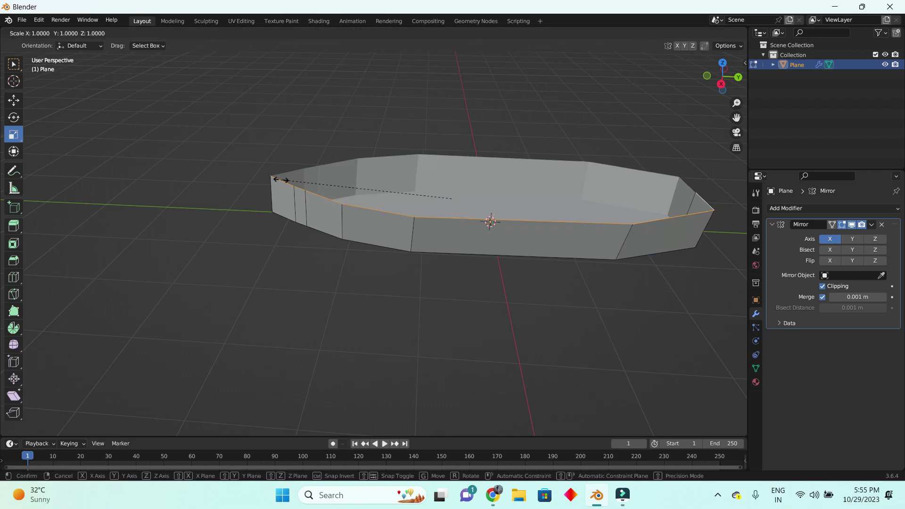
key("y")
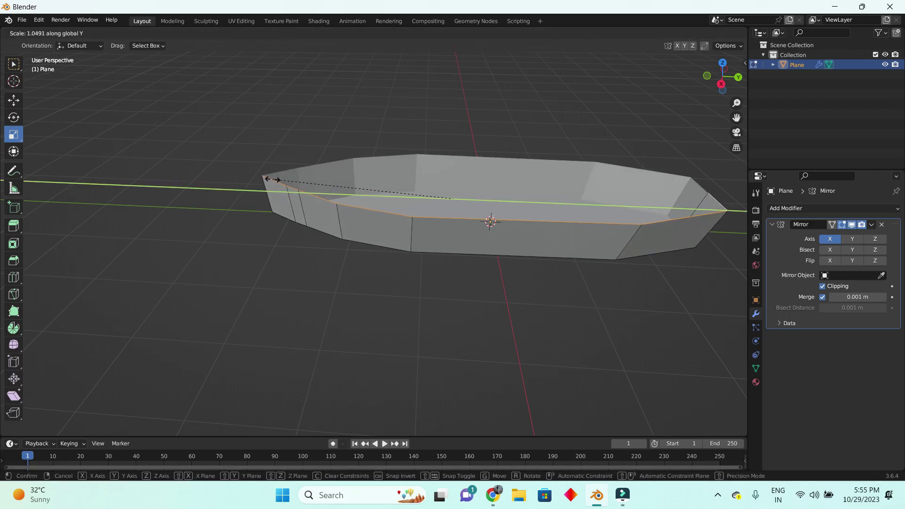
left_click(275, 179)
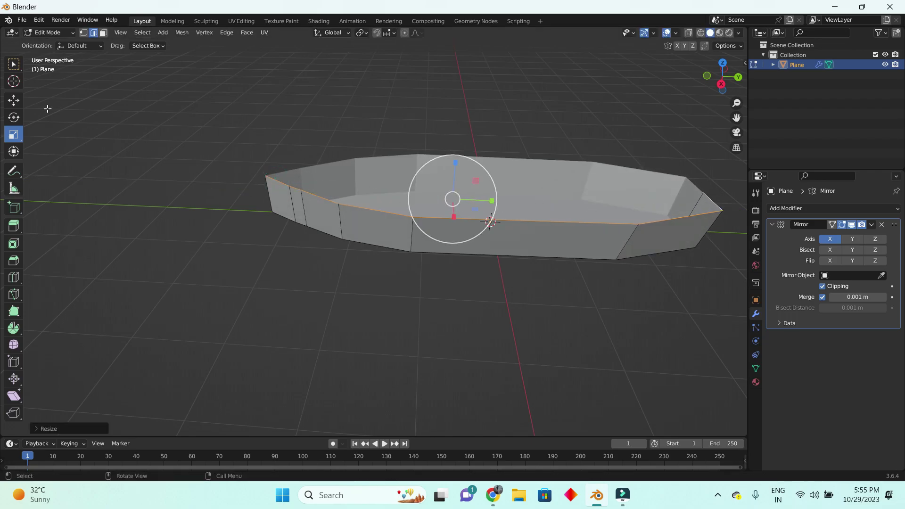
left_click(14, 99)
left_click_drag(492, 202, 506, 303)
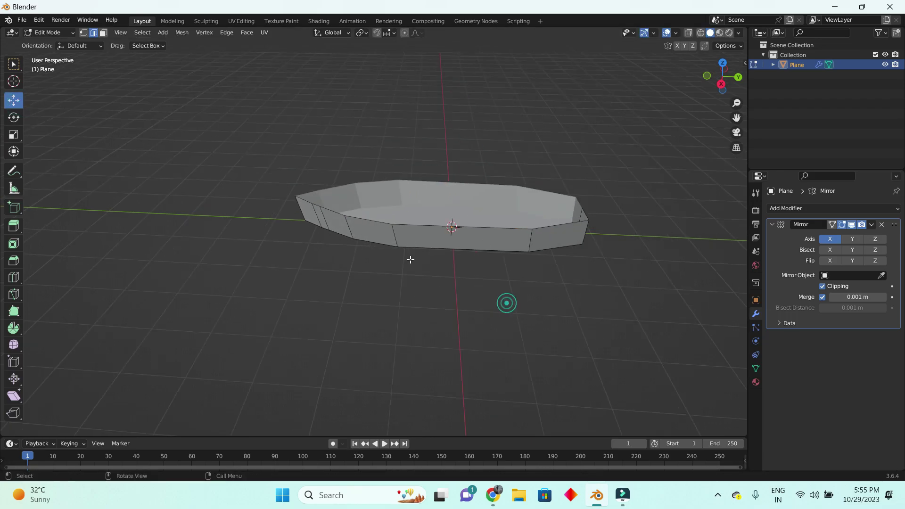
mouse_move(410, 260)
middle_mouse_down()
mouse_move(445, 259)
mouse_move(425, 212)
middle_mouse_up()
scroll(424, 198, "up", 4)
- Inset the hull's bottom face in face select mode
left_click(428, 171)
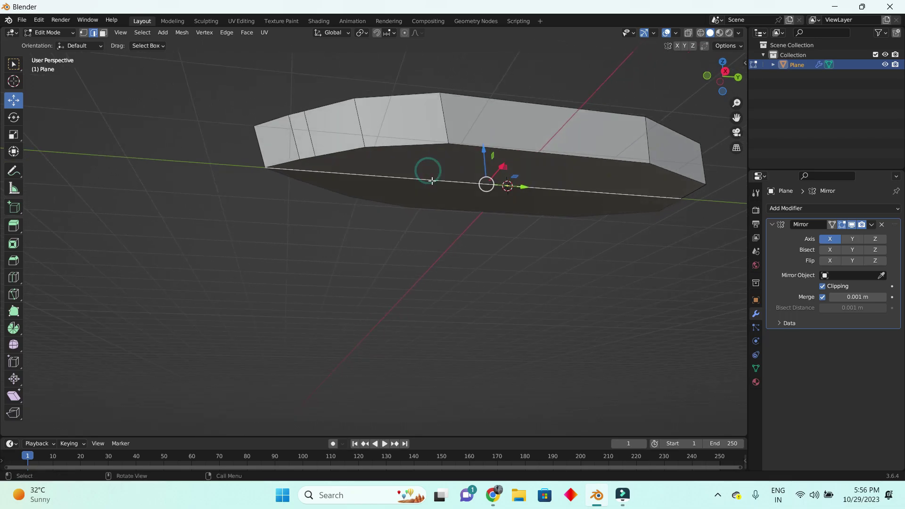
left_click(103, 33)
mouse_move(162, 155)
middle_mouse_down()
mouse_move(170, 184)
mouse_move(460, 261)
middle_mouse_up()
key("ctrl+f")
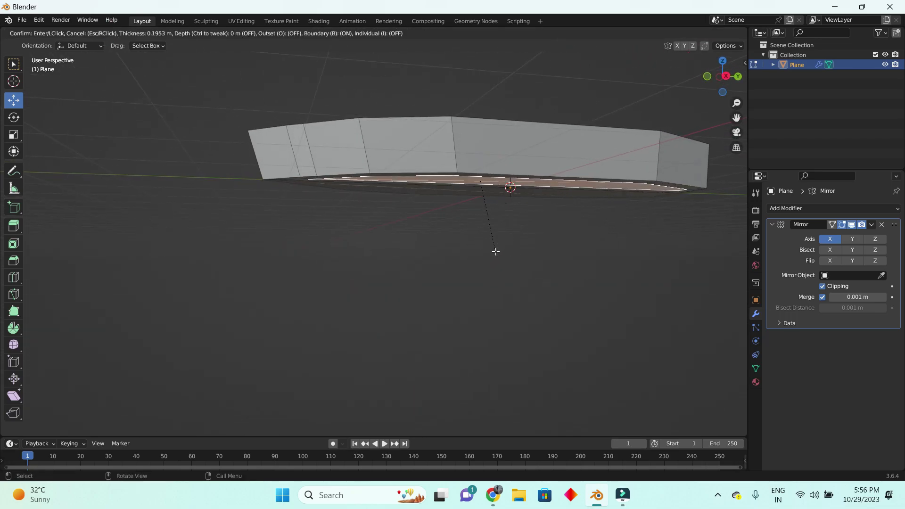
right_click(497, 247)
middle_click_drag(496, 248, 481, 227)
key("i")
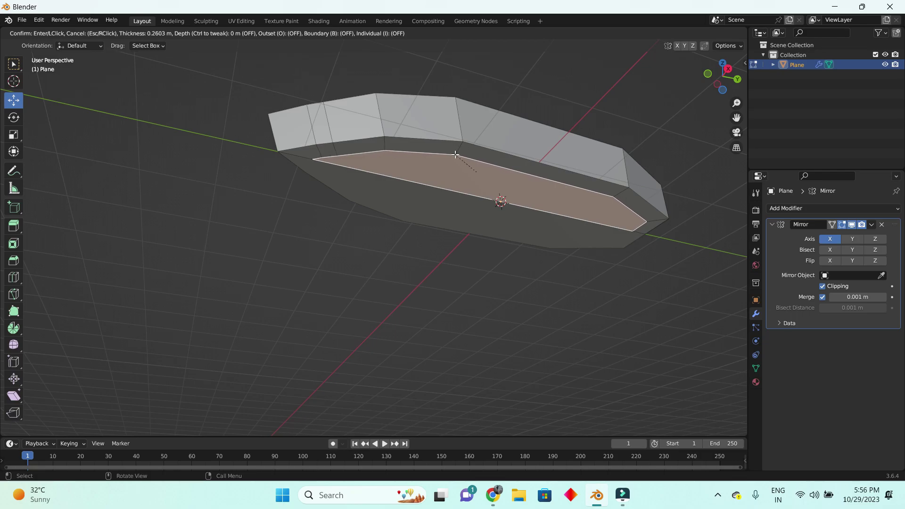
left_click(456, 154)
- Push the inset bottom face down along Z below the walls
middle_click_drag(425, 212, 127, 148)
key("g")
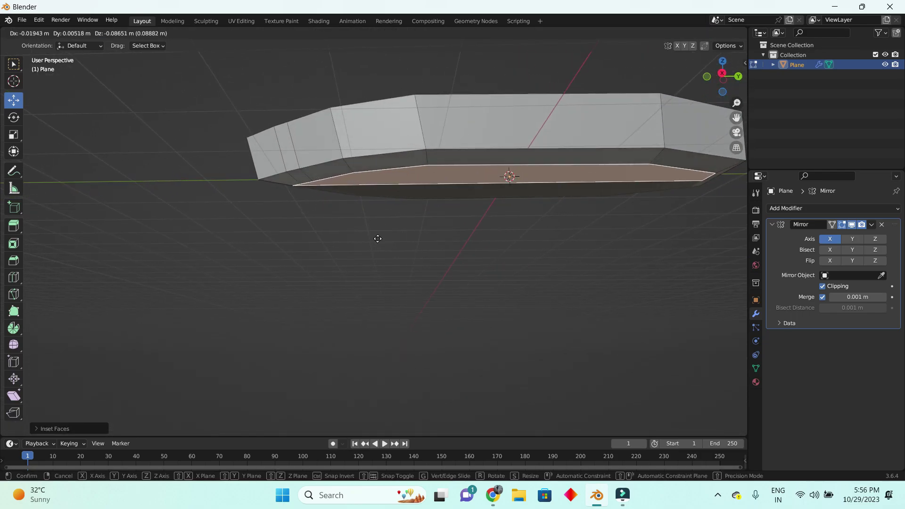
left_click(379, 243)
mouse_move(379, 244)
middle_mouse_down()
mouse_move(405, 320)
mouse_move(465, 214)
middle_mouse_up()
key("g")
key("z")
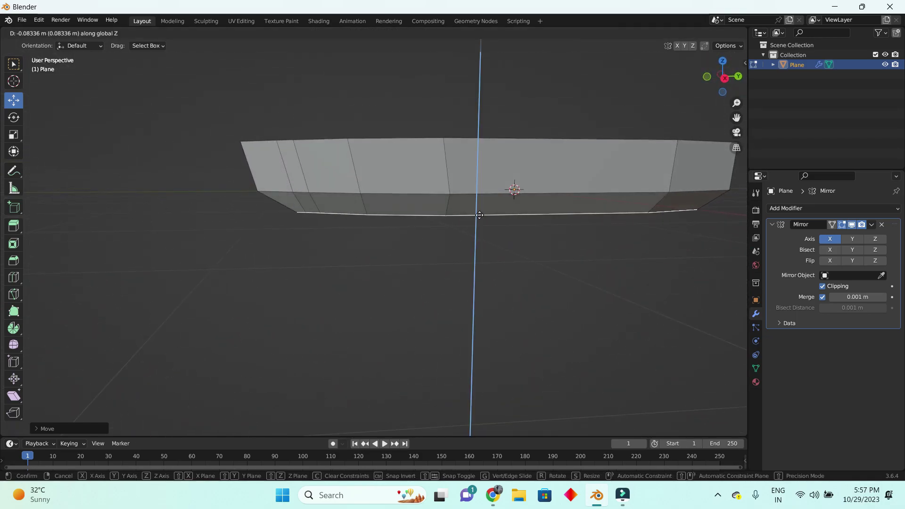
left_click(485, 210)
middle_click_drag(484, 209, 443, 246)
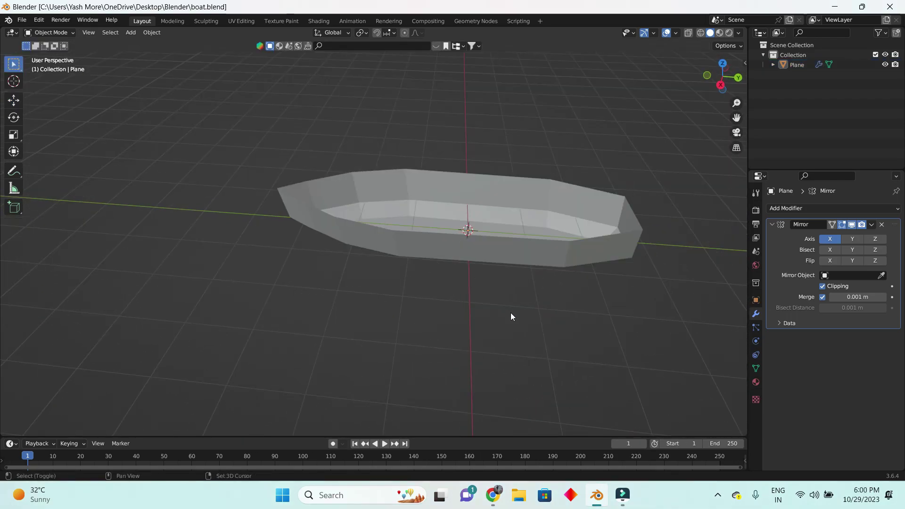
- Add a Single Vert mesh object, then check it from the numpad 1 and 3 orthographic views
key("shift+a")
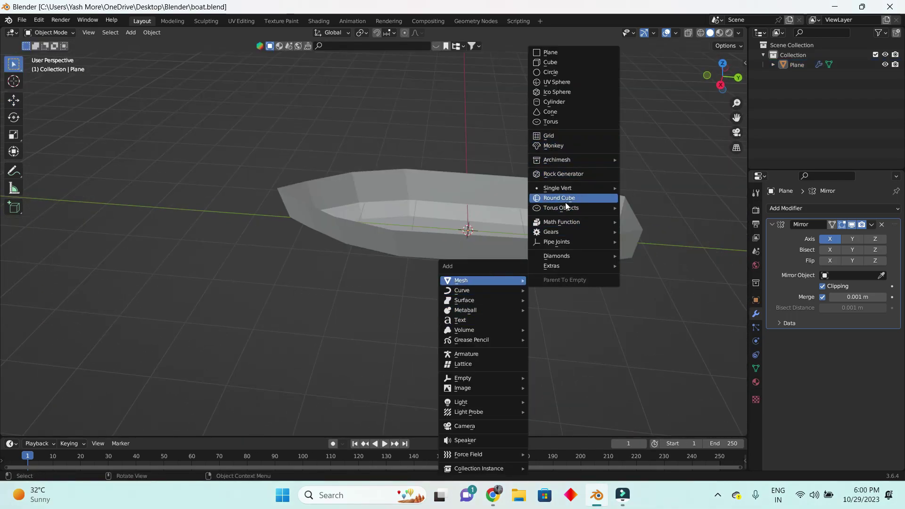
mouse_move(566, 188)
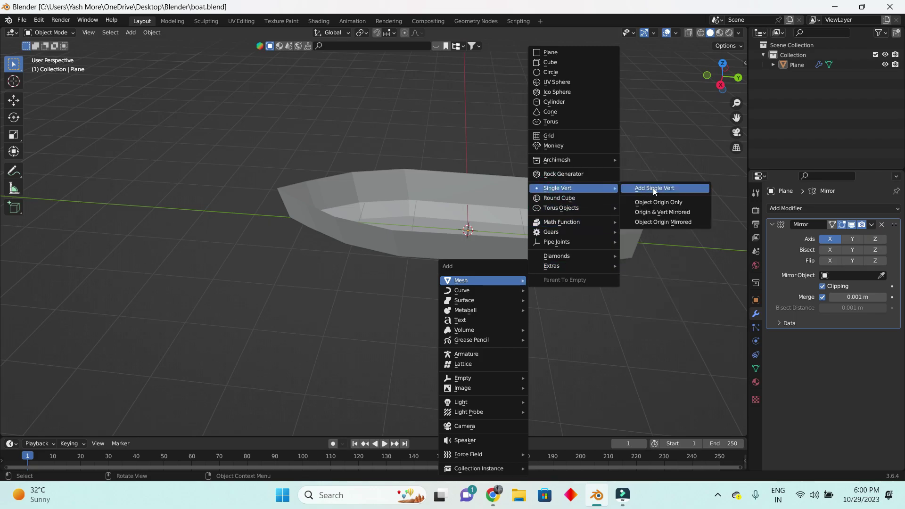
left_click(654, 188)
key("KP_1")
key("KP_3")
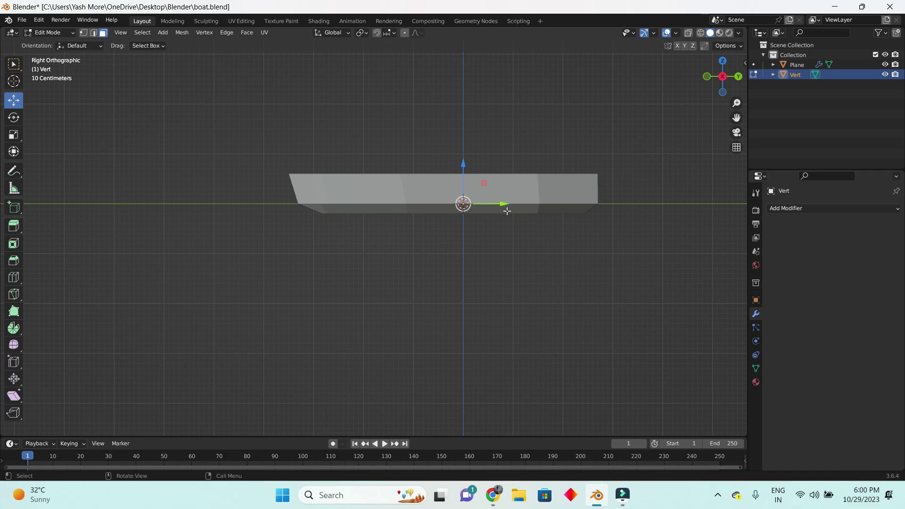
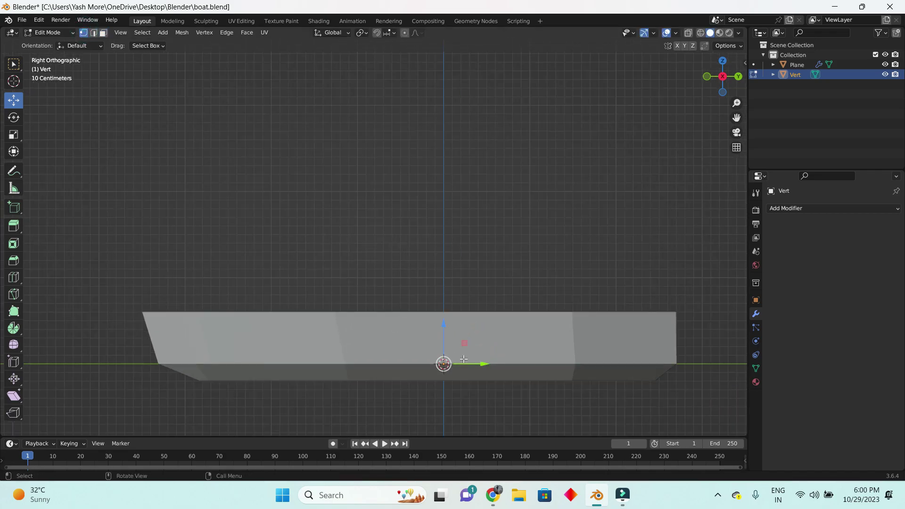
- Extrude the vertical mast edge along Z from the base vertex, then add a vertex along Y
key("e")
key("z")
left_click(487, 146)
scroll(327, 116, "down", 1)
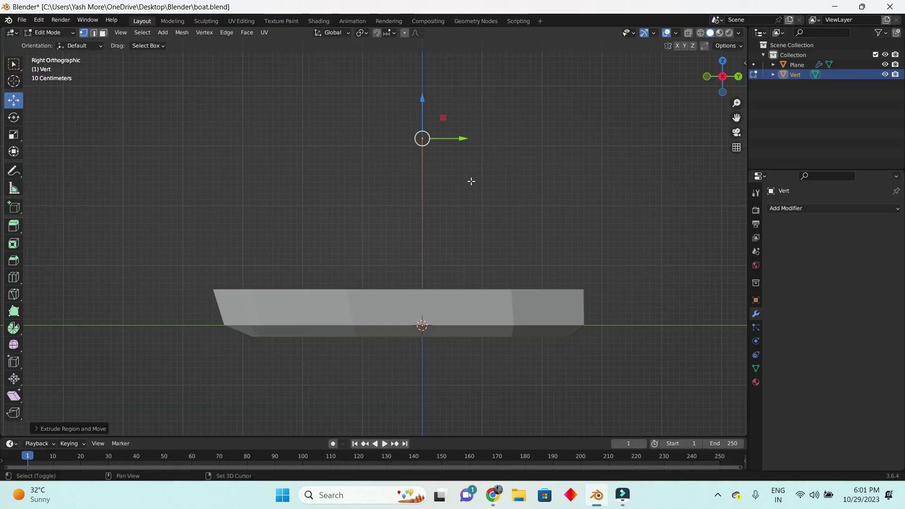
key("e")
key("z")
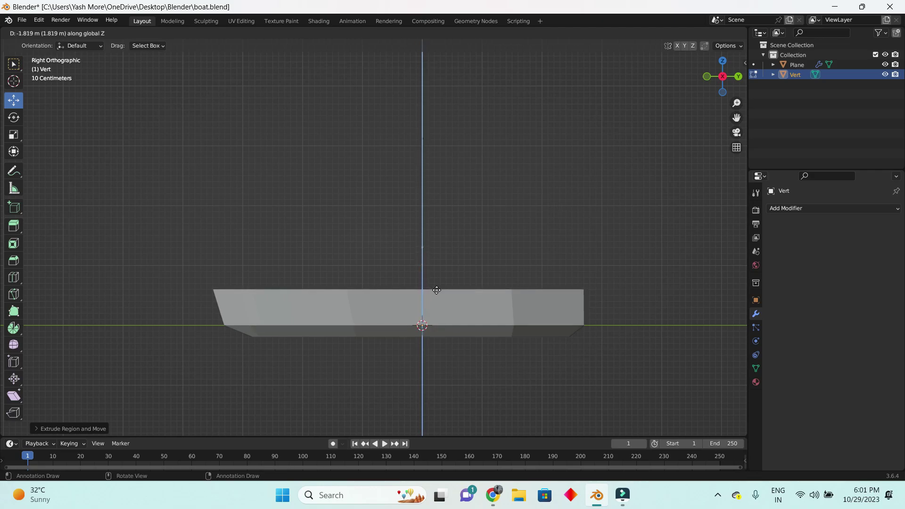
key("y")
left_click(579, 283)
left_click(446, 235)
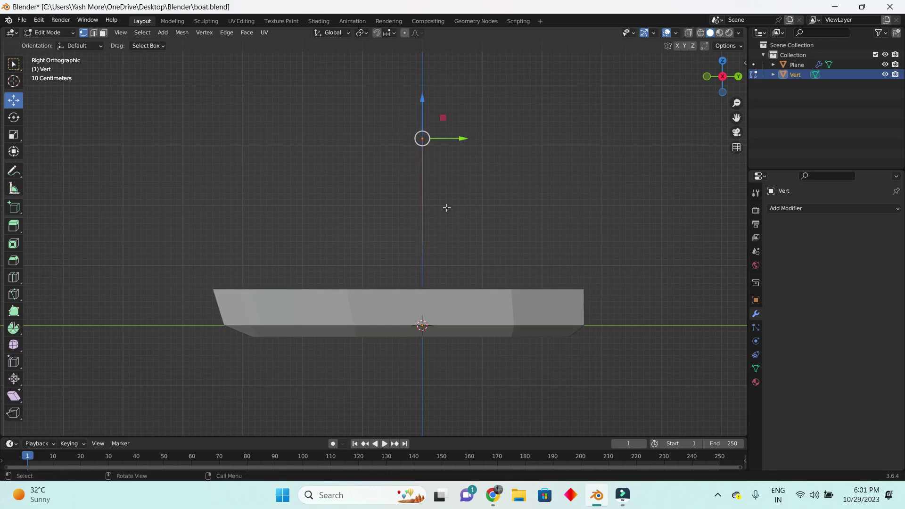
- Extrude a horizontal boom edge along Y and return to Object Mode
key("e")
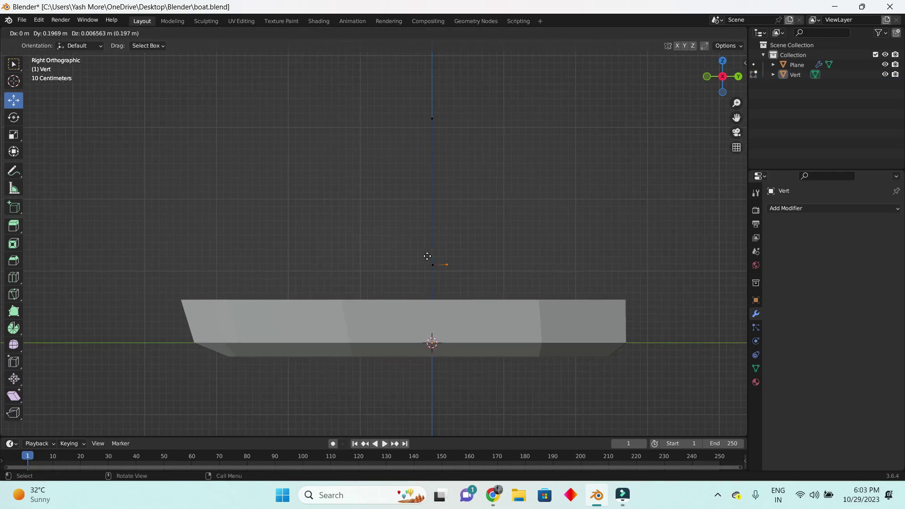
key("y")
left_click(548, 198)
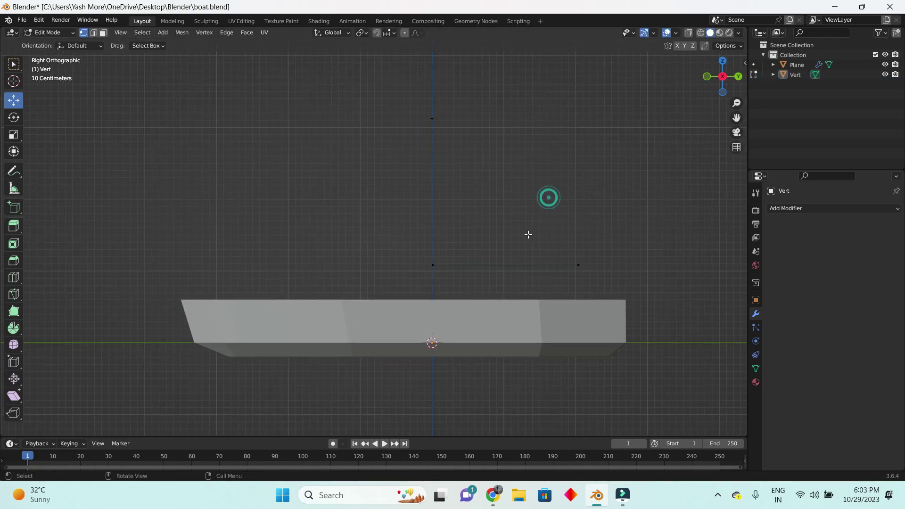
key("Tab")
mouse_move(514, 250)
middle_mouse_down()
mouse_move(517, 259)
mouse_move(496, 244)
middle_mouse_up()
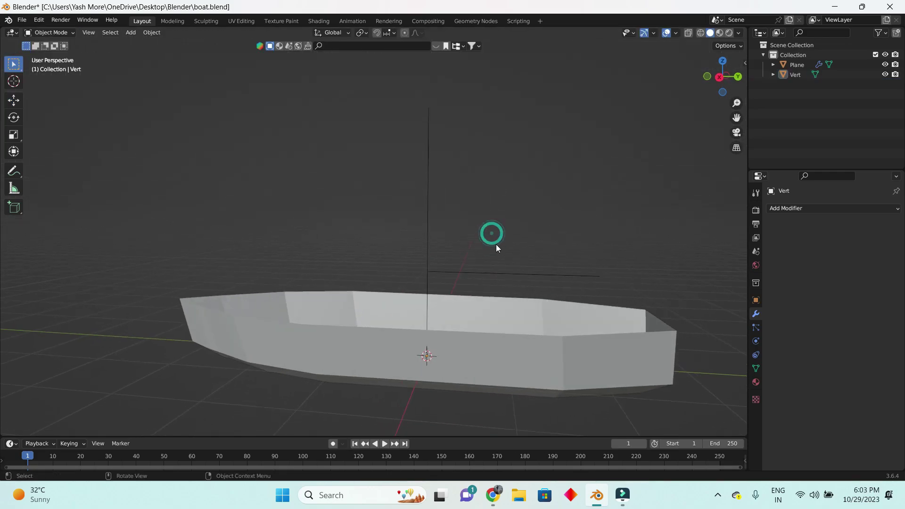
- Convert the mast-and-boom skeleton into a curve and show its Geometry settings
right_click(467, 275)
left_click(542, 270)
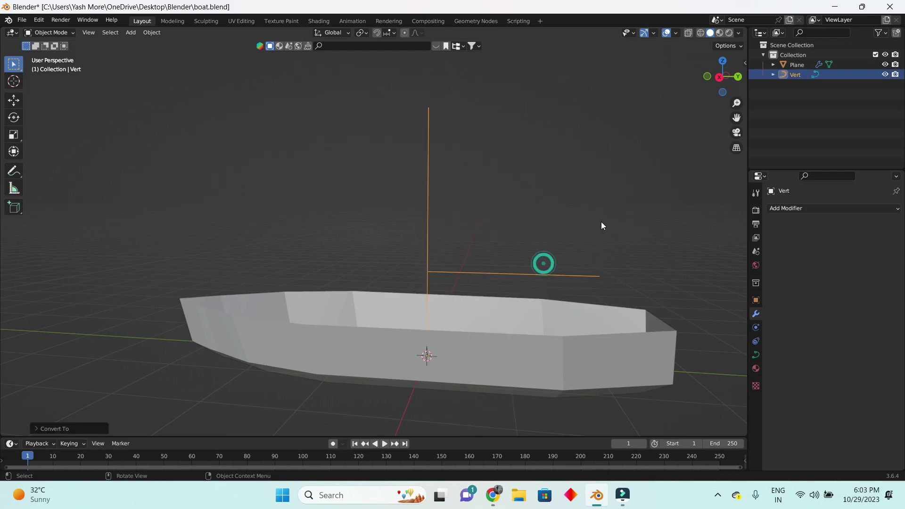
left_click(757, 356)
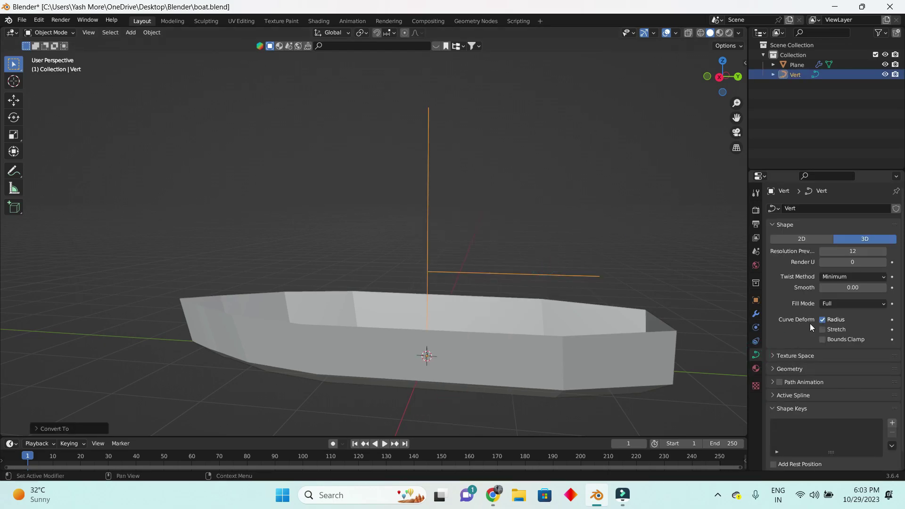
left_click(768, 369)
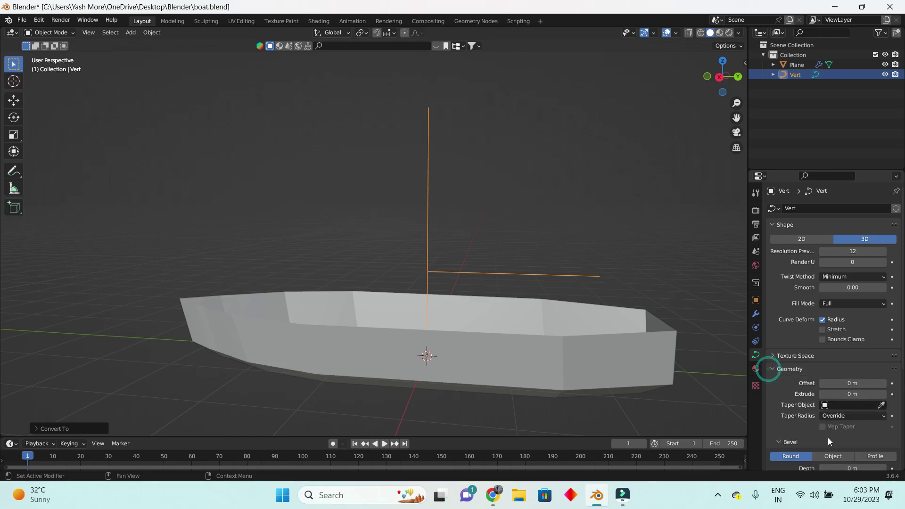
scroll(824, 403, "down", 3)
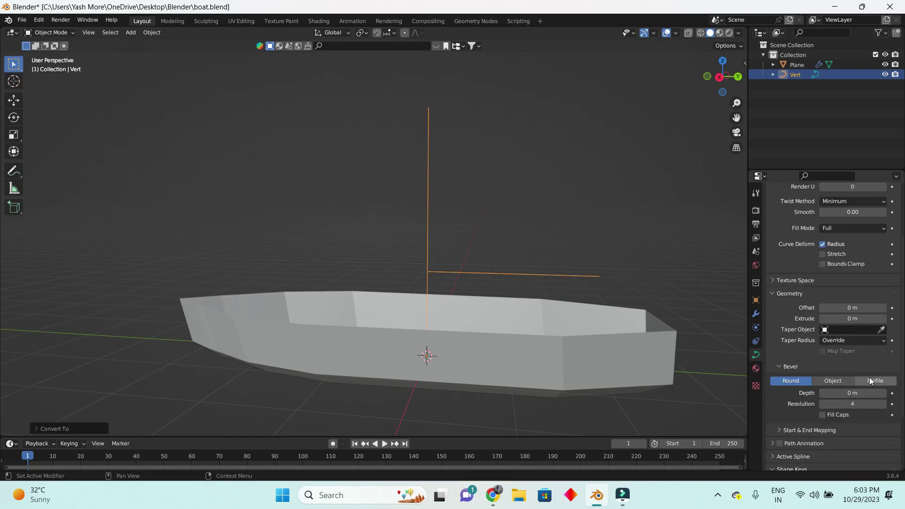
scroll(824, 403, "down", 2)
mouse_move(835, 337)
left_mouse_down()
mouse_move(860, 337)
mouse_move(845, 337)
left_mouse_up()
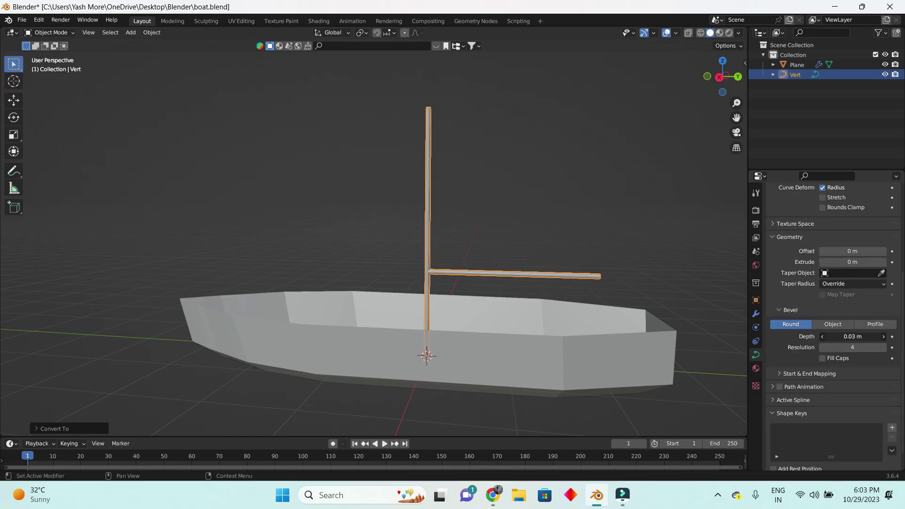
- Give the curve a 0.04 m bevel depth and enable Fill Caps
middle_click_drag(424, 318, 478, 363)
scroll(477, 363, "up", 4)
middle_click_drag(450, 147, 478, 146)
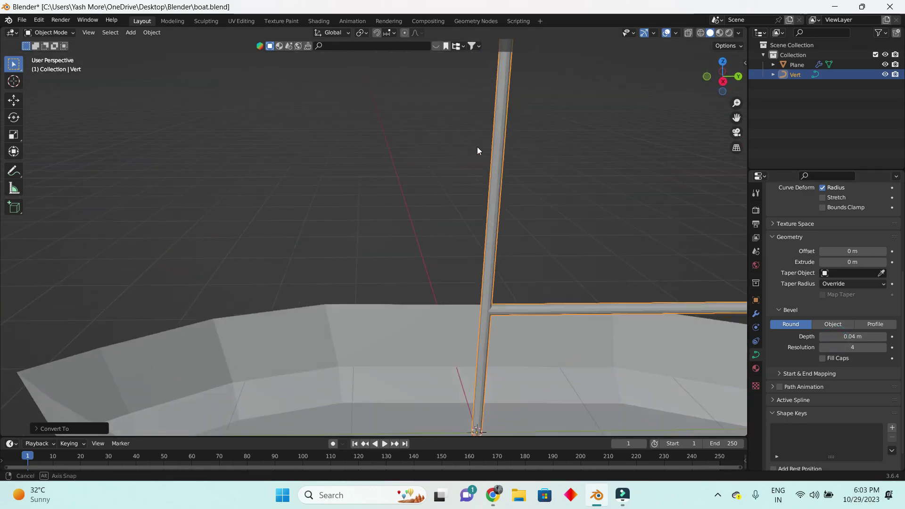
scroll(477, 146, "up", 3)
middle_click_drag(471, 82, 474, 168)
scroll(473, 169, "down", 6)
middle_click_drag(436, 204, 467, 212)
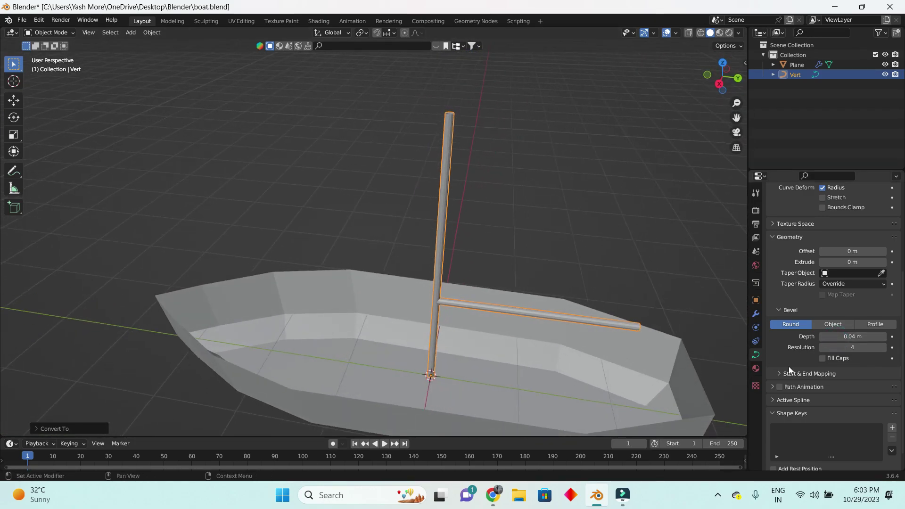
left_click(545, 162)
mouse_move(545, 163)
middle_mouse_down()
mouse_move(488, 232)
mouse_move(529, 220)
middle_mouse_up()
scroll(483, 214, "up", 3)
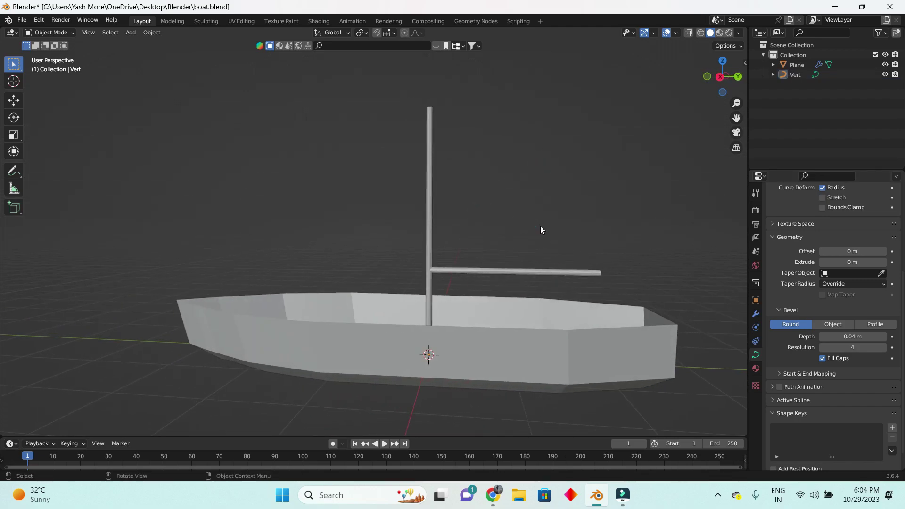
- Pull the boom's end point back along Y toward the mast, then view the boat from the right side
left_click(573, 268)
key("Tab")
middle_click_drag(574, 267, 600, 272)
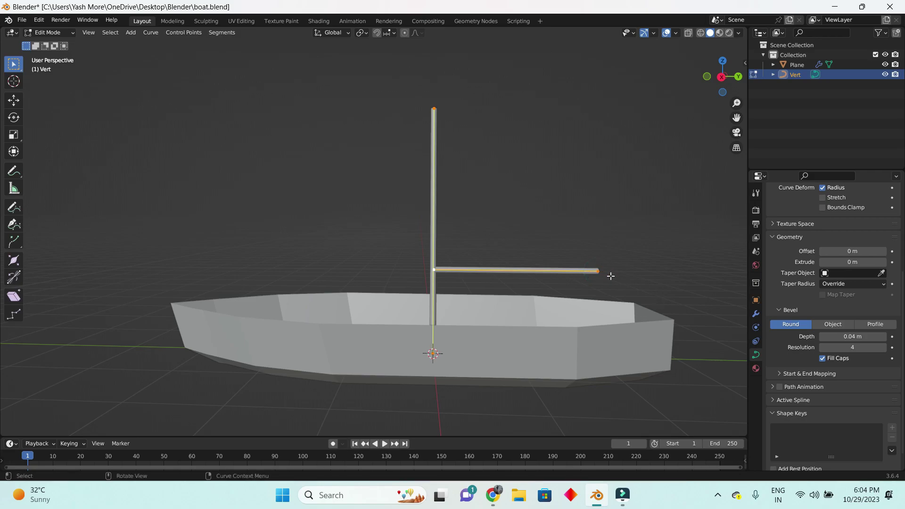
key("g")
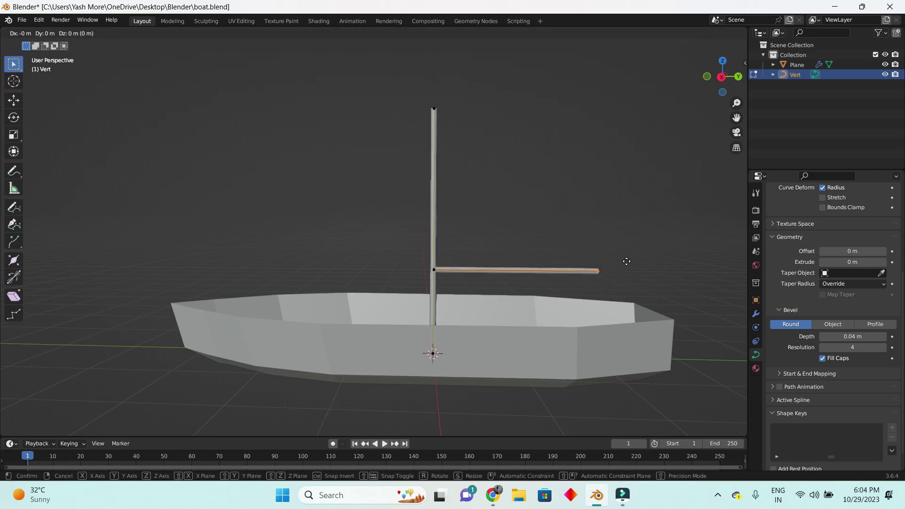
key("y")
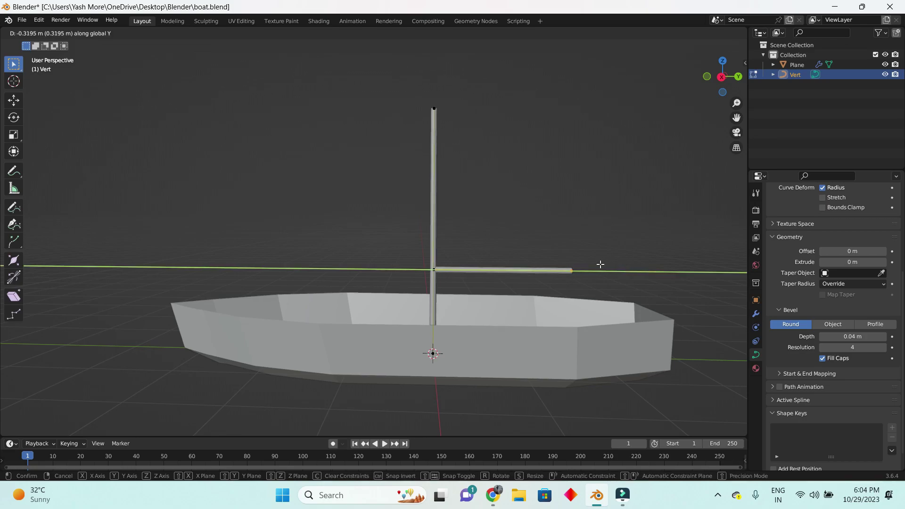
left_click(601, 264)
mouse_move(600, 265)
middle_mouse_down()
mouse_move(495, 270)
mouse_move(538, 276)
mouse_move(580, 261)
middle_mouse_up()
key("Tab")
left_click(536, 242)
key("KP_3")
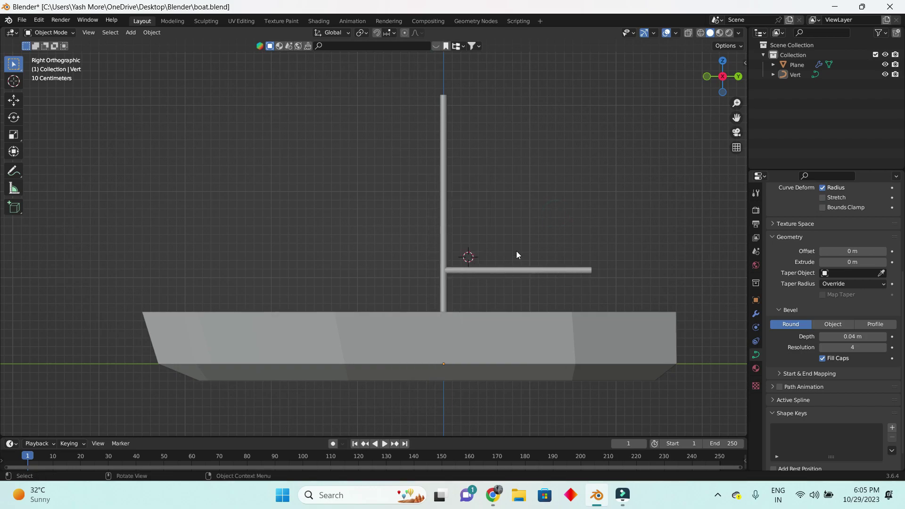
- Add a plane for the sail and rotate it upright
key("shift+a")
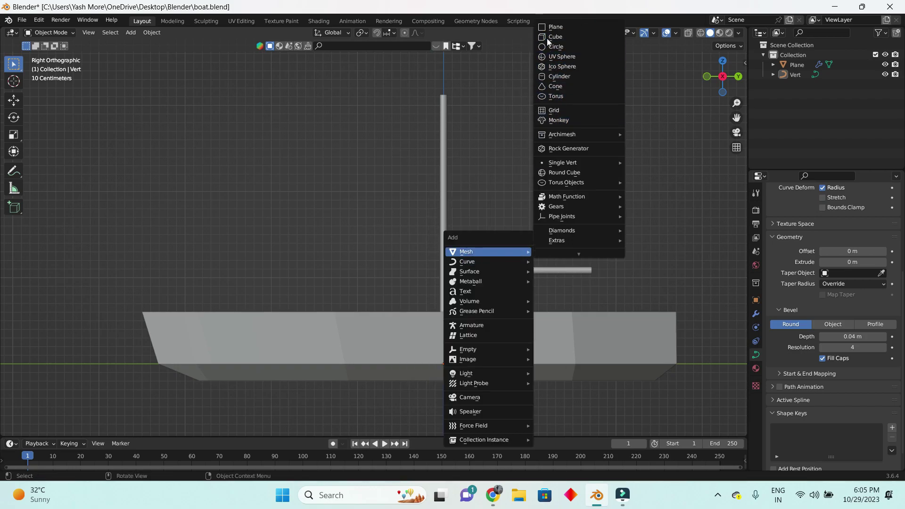
left_click(555, 34)
middle_click_drag(502, 249, 486, 267)
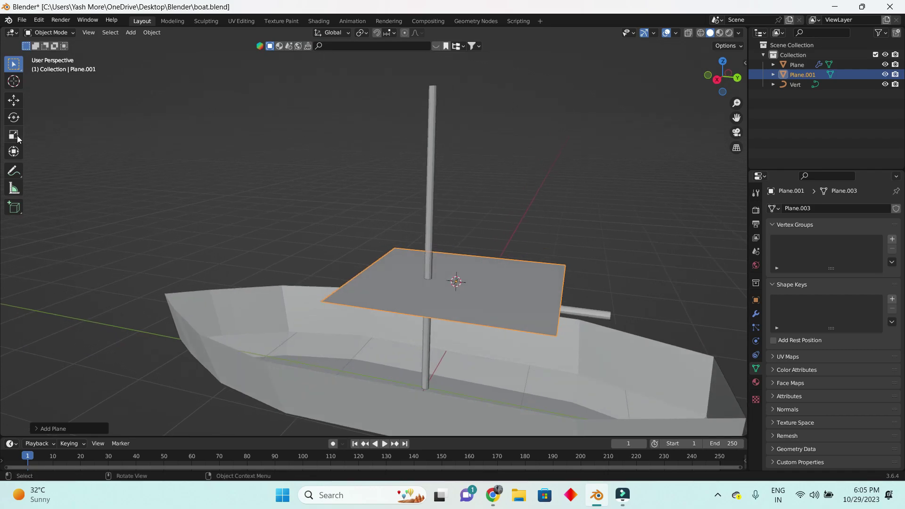
left_click(14, 117)
left_click_drag(460, 283, 452, 269)
scroll(475, 260, "up", 3)
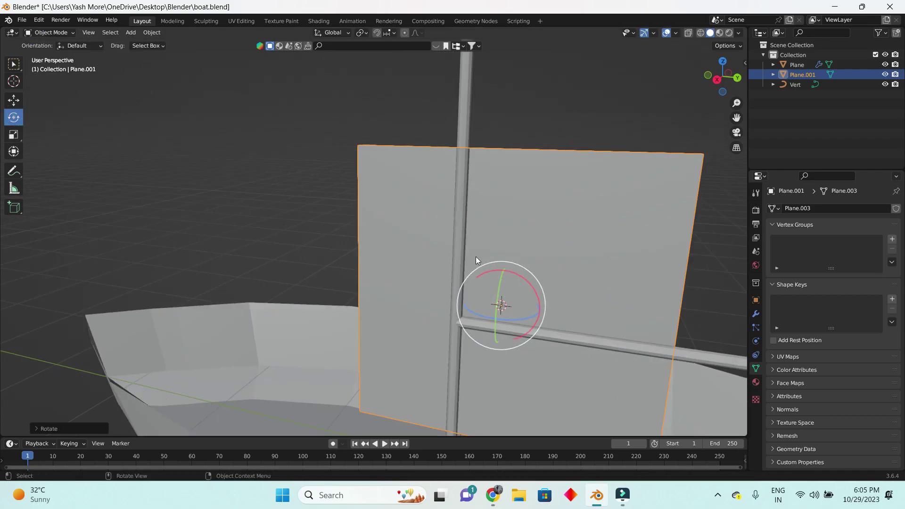
- Shrink the sail plane and raise it along Z above the boom
key("KP_3")
left_click_drag(564, 209, 495, 226)
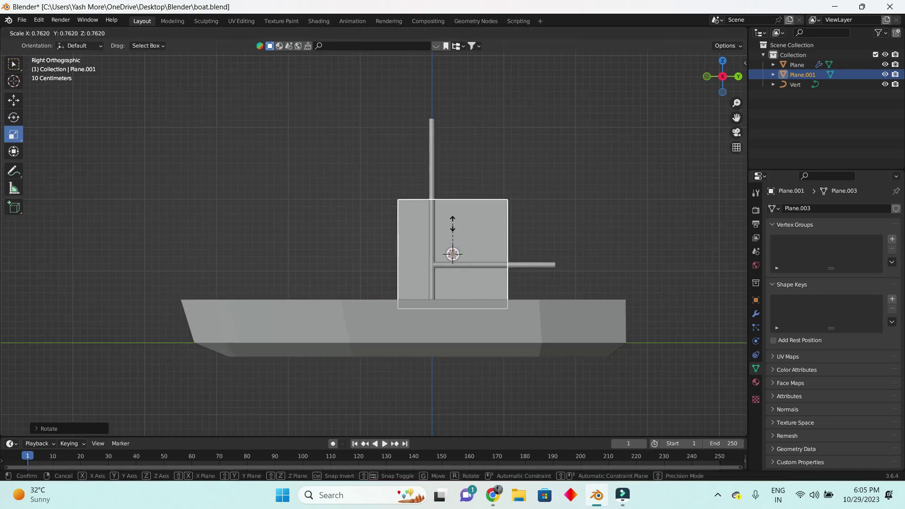
key("g")
key("z")
left_click(476, 159)
- Shift the plane along Y to sit beside the mast and reselect it
key("g")
key("y")
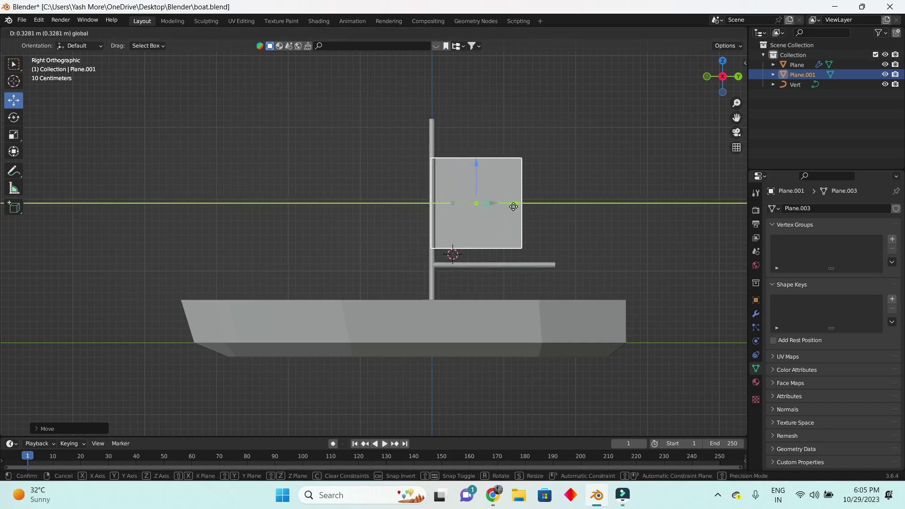
left_click(377, 165)
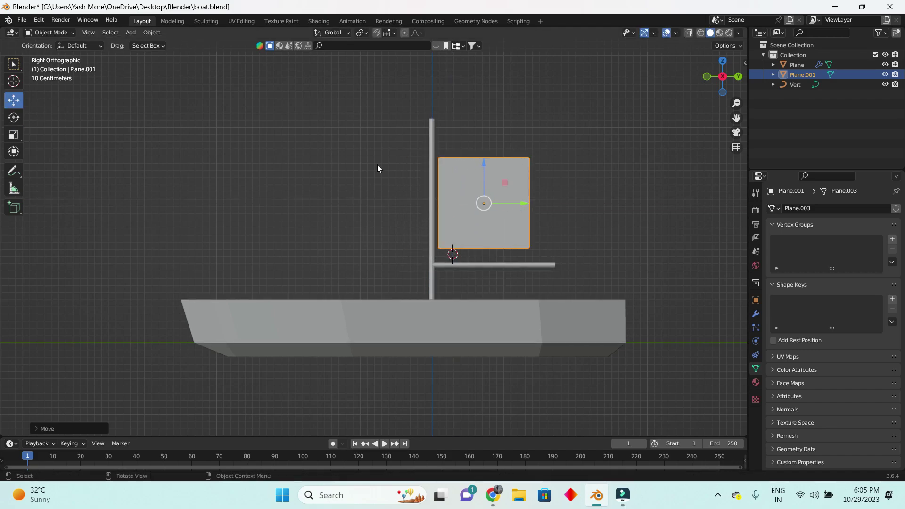
left_click(605, 170)
left_click(508, 200)
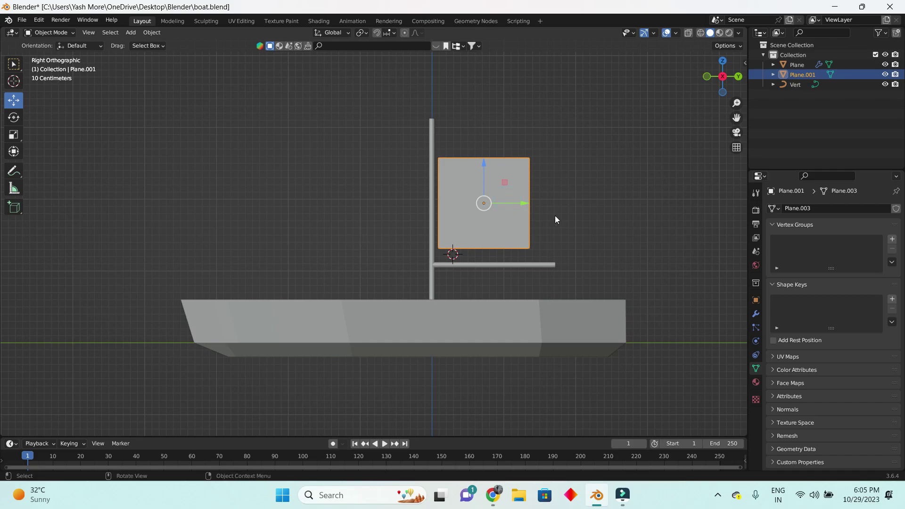
- Dissolve the plane's top-right vertex to turn it into a triangle
key("Tab")
left_click(529, 157)
key("ctrl+x")
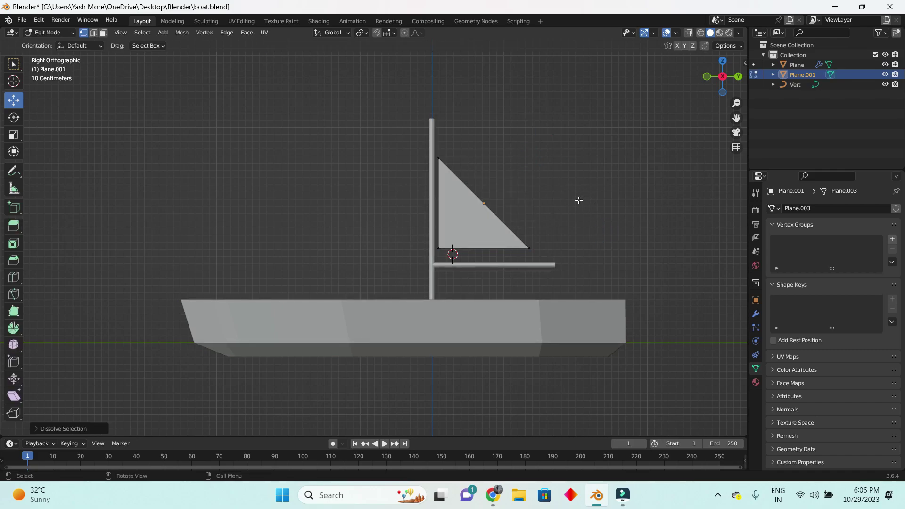
scroll(472, 207, "up", 1)
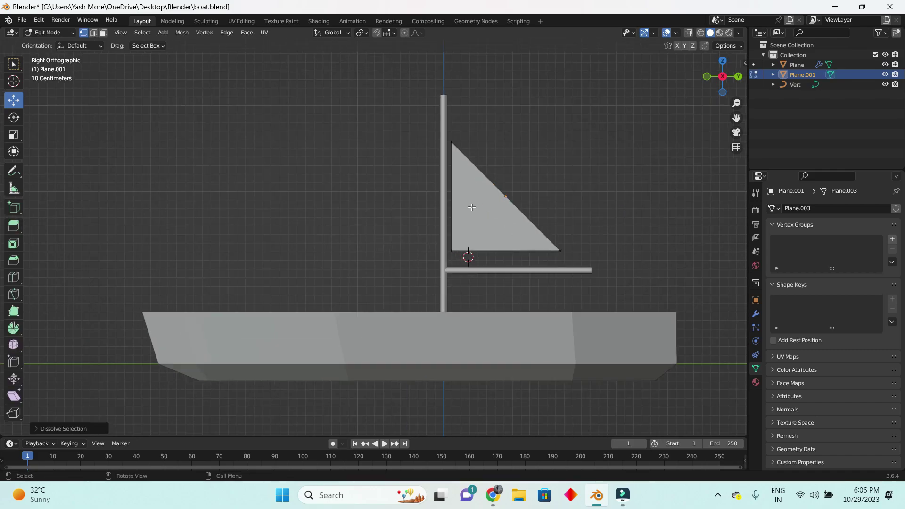
scroll(472, 207, "down", 3)
middle_click_drag(509, 205, 441, 247)
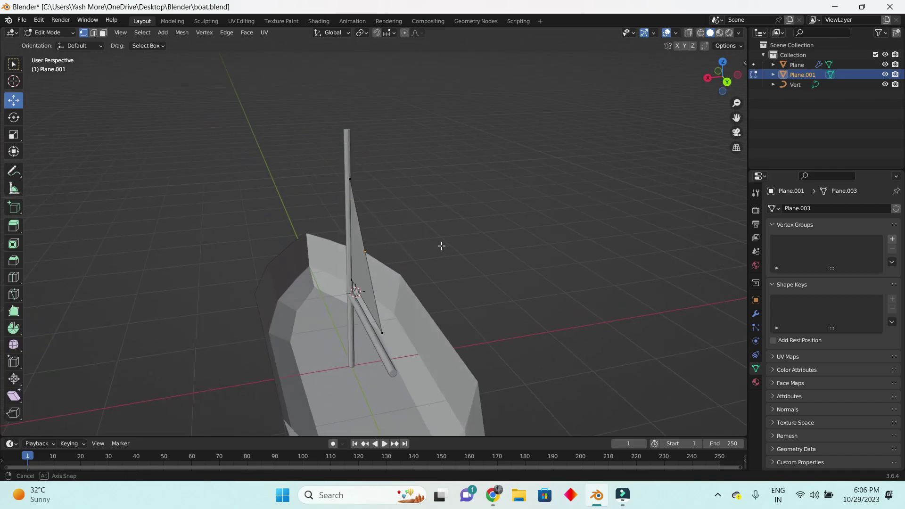
key("KP_1")
key("KP_3")
scroll(472, 255, "up", 3)
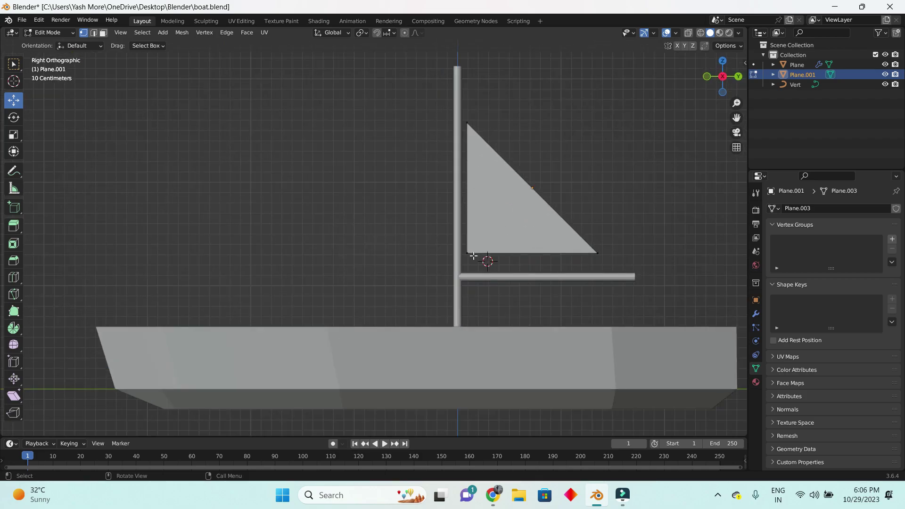
- Move the sail's bottom-right corner along Y to the end of the boom
left_click_drag(511, 171, 511, 186)
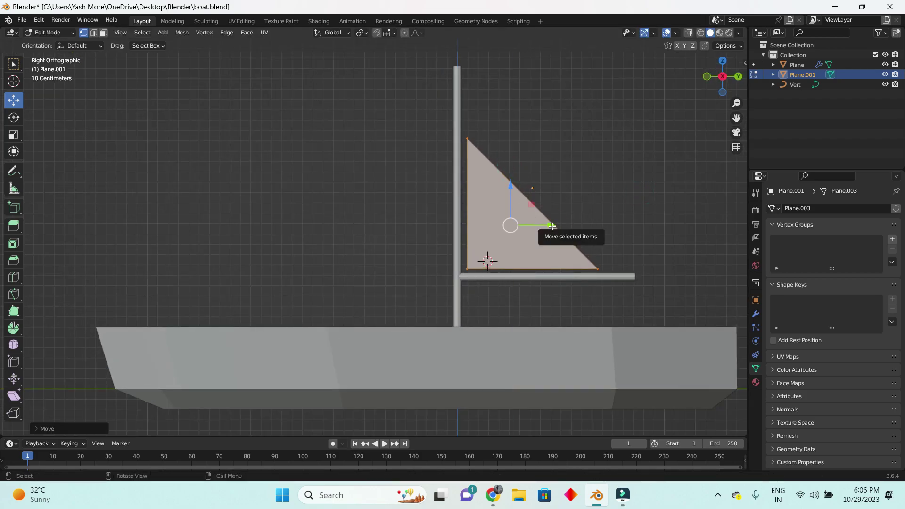
left_click(481, 263)
left_click(509, 225)
left_click(488, 265)
left_click(597, 272)
key("g")
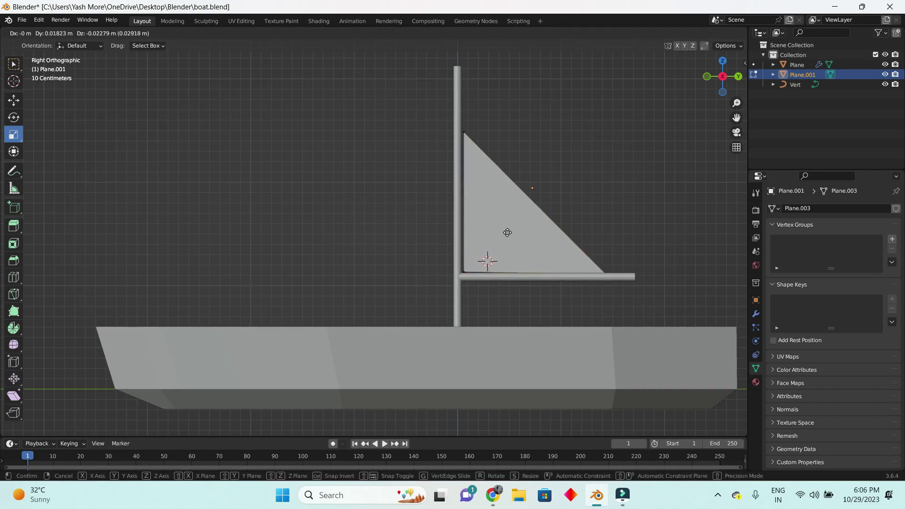
key("y")
left_click(535, 239)
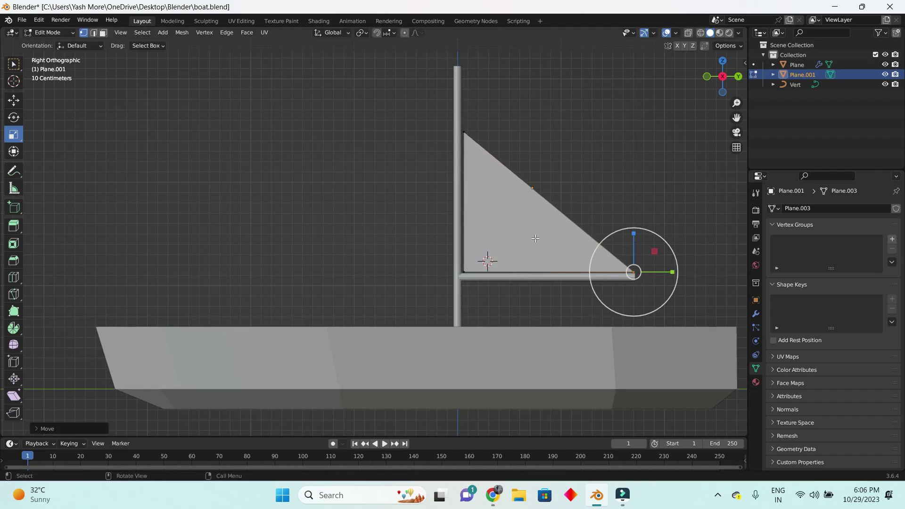
- Raise the sail's top corner along Z to the top of the mast
left_click(465, 132)
key("w")
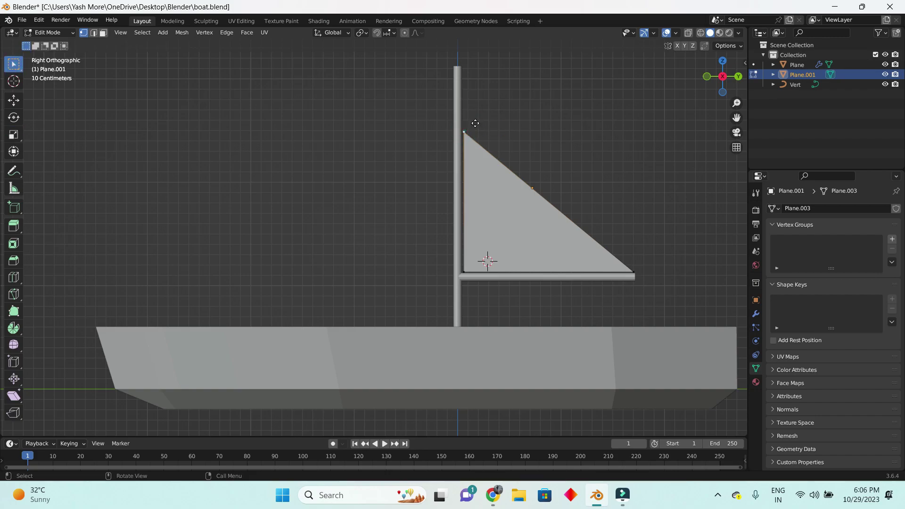
key("g")
key("x")
key("z")
left_click(472, 59)
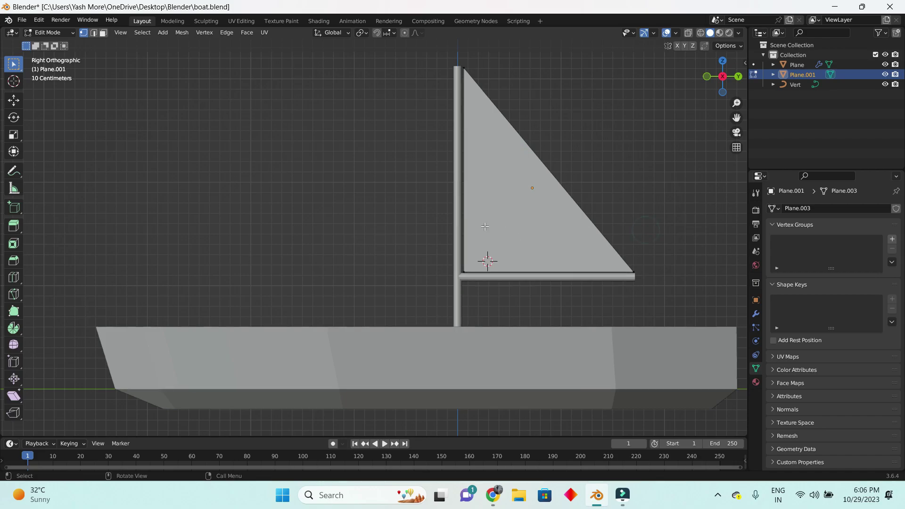
- Shift the whole sail along Y into its final position
key("a")
key("g")
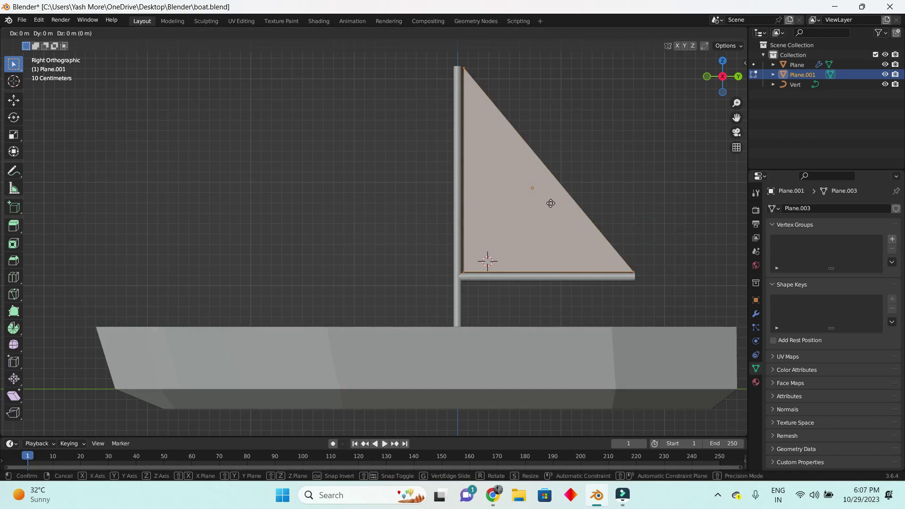
key("y")
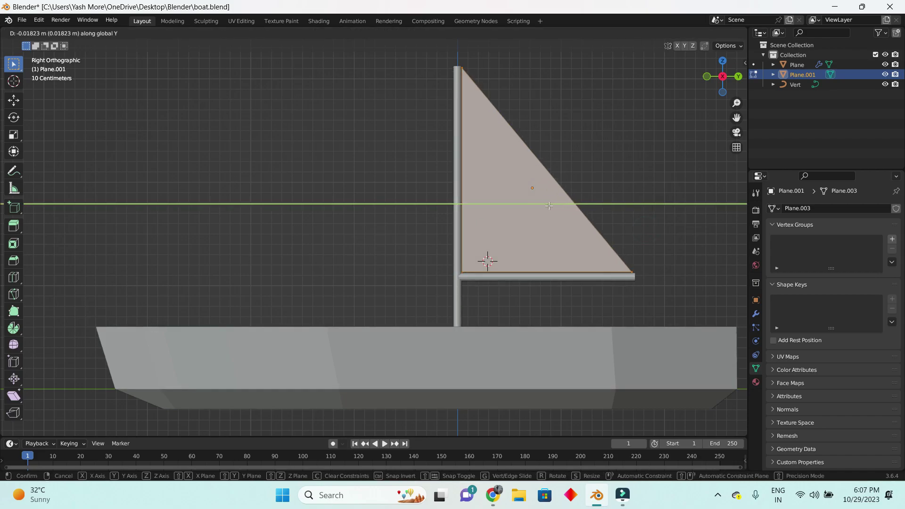
left_click(549, 206)
scroll(551, 205, "down", 2)
mouse_move(551, 209)
middle_mouse_down()
mouse_move(499, 257)
mouse_move(533, 263)
mouse_move(523, 253)
mouse_move(448, 295)
middle_mouse_up()
- Select the whole sail mesh and subdivide it three times
key("Tab")
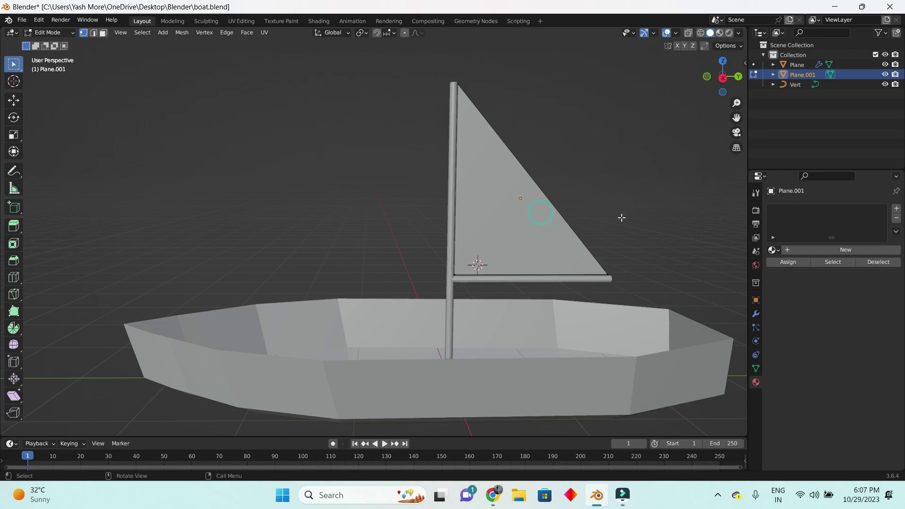
right_click(590, 183)
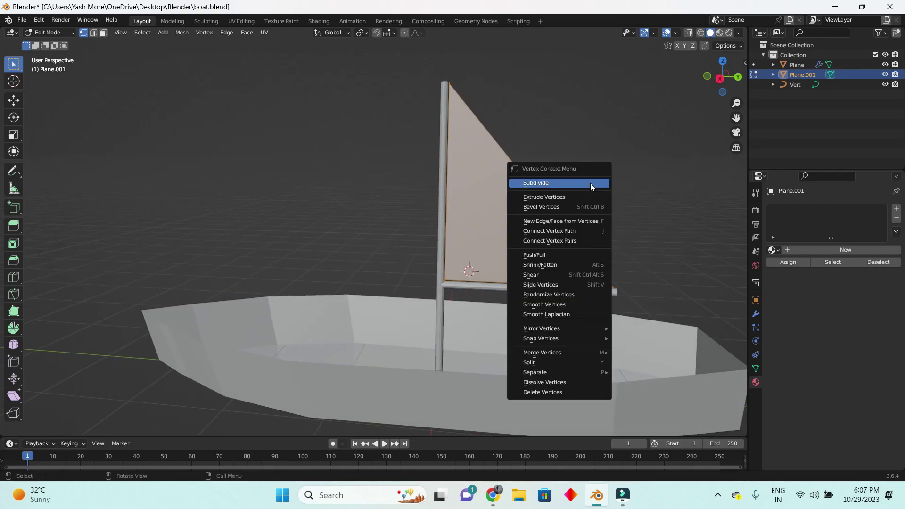
left_click(584, 201)
right_click(583, 168)
left_click(585, 164)
right_click(583, 170)
left_click(583, 163)
- Subdivide the sail three more times and give it a new material, Material.001
right_click(568, 154)
left_click(569, 151)
right_click(579, 155)
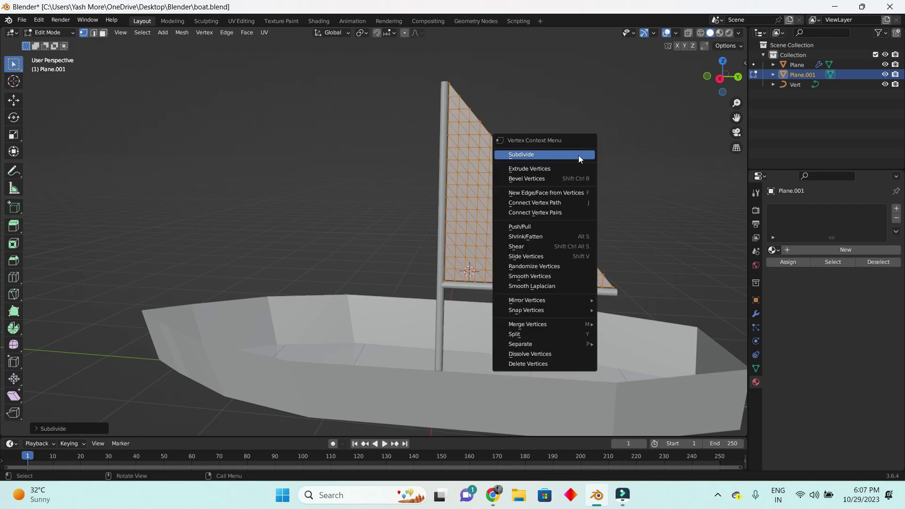
left_click(578, 151)
right_click(580, 155)
left_click(580, 151)
middle_click_drag(580, 155, 564, 242)
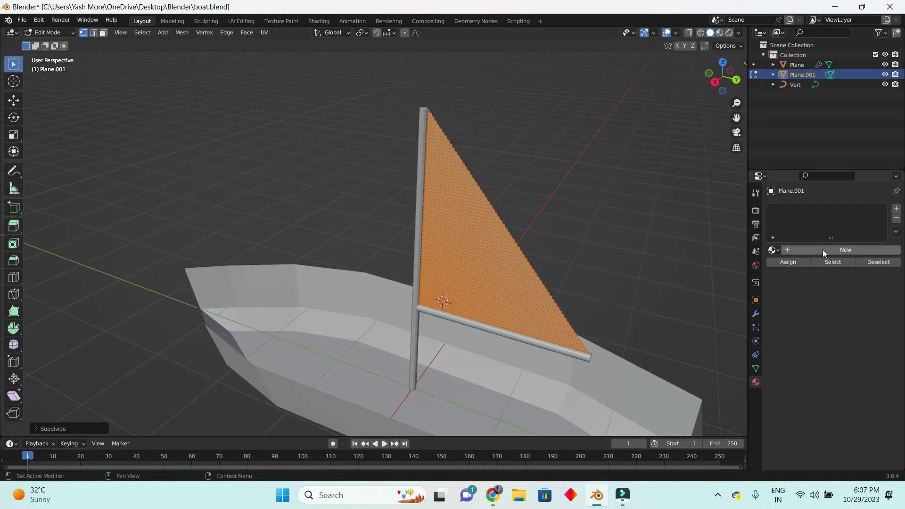
left_click(846, 250)
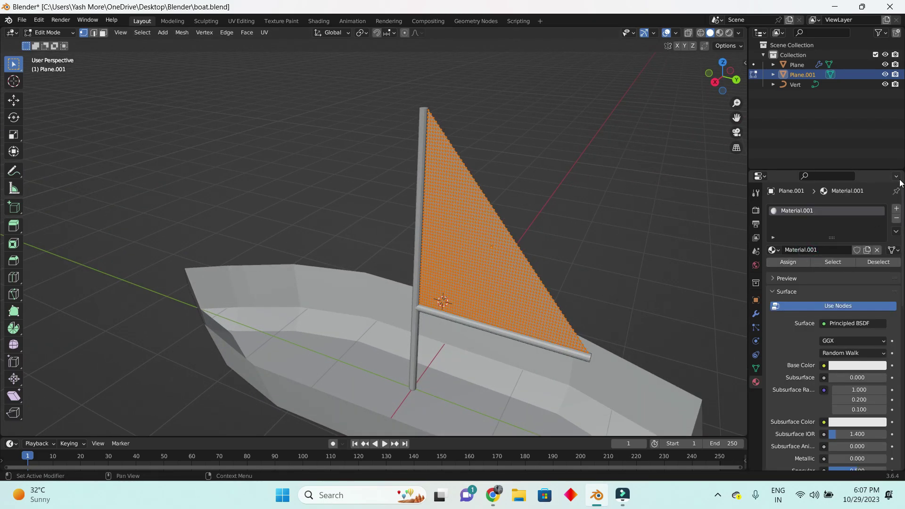
left_click(641, 295)
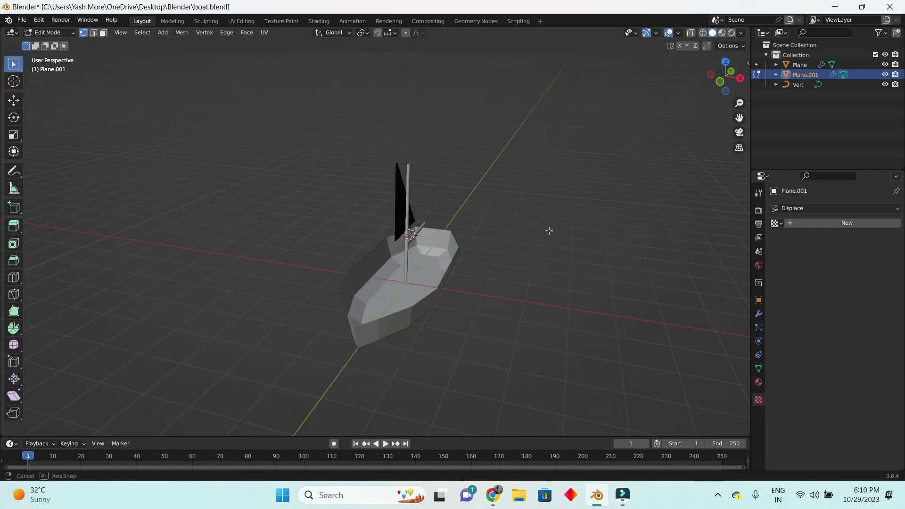
- Move the sail sideways across the boat
middle_click_drag(550, 231, 407, 204)
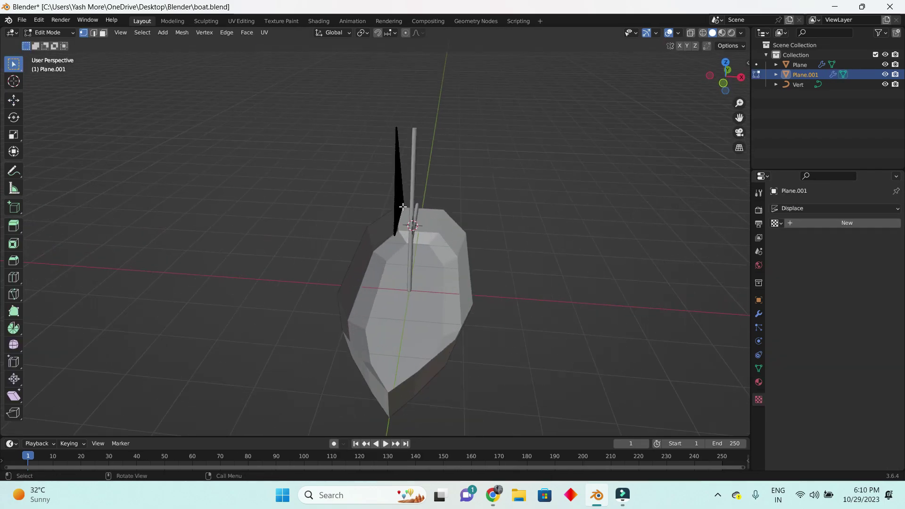
left_click(14, 100)
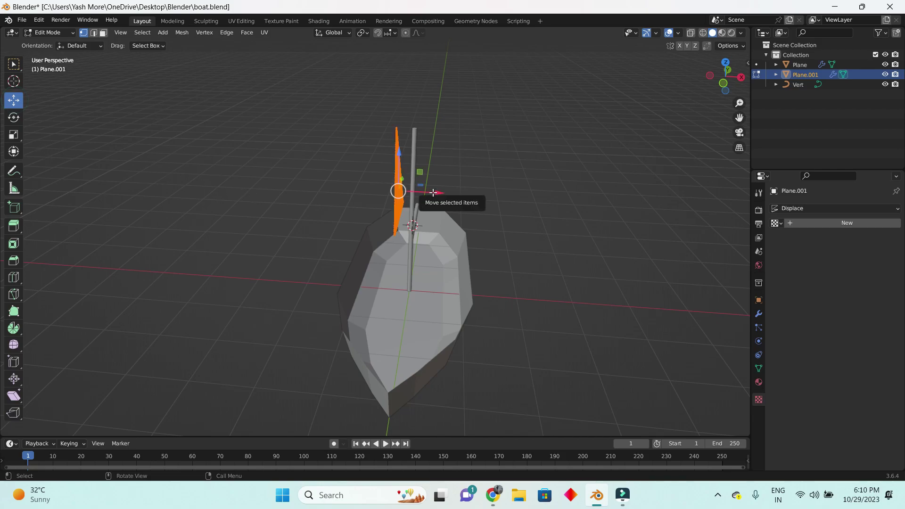
left_click_drag(434, 193, 456, 191)
left_click(452, 193)
- Dissolve the sail's vertices from the Delete menu, then undo the dissolve
middle_click_drag(467, 233, 322, 340)
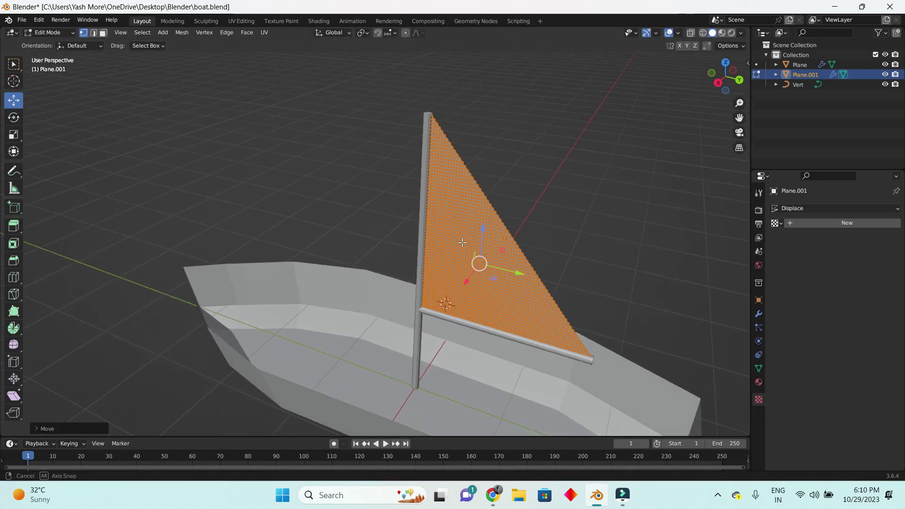
right_click(573, 148)
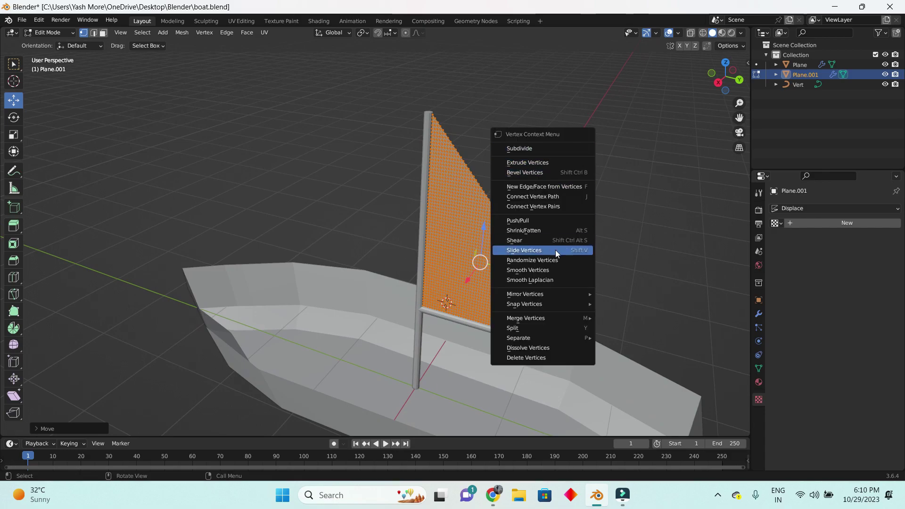
left_click(547, 357)
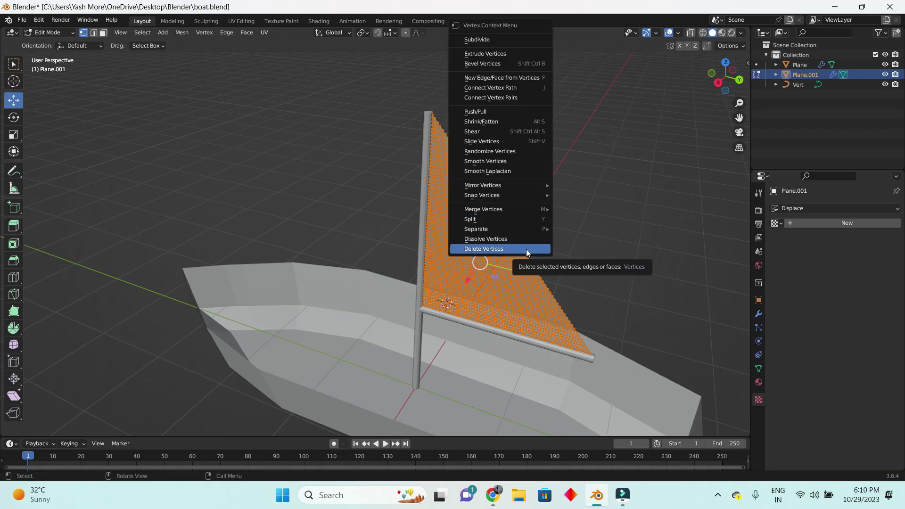
left_click(525, 241)
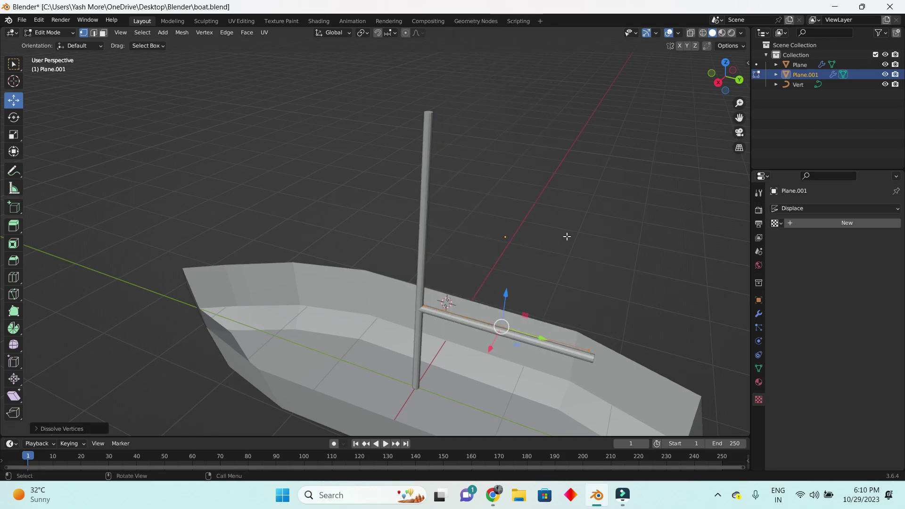
key("ctrl+z")
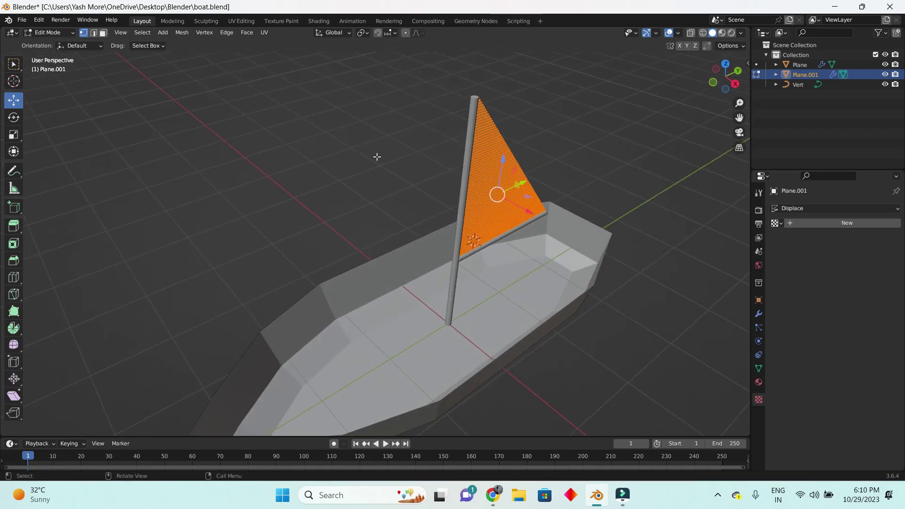
- Turn on proportional editing with Smooth falloff
left_click(375, 153)
middle_click_drag(375, 154, 415, 106)
left_click(415, 33)
left_click(552, 110)
middle_click_drag(552, 110, 524, 106)
- Softly move a band of sail vertices, then the bottom vertices, to bow the sail
left_click_drag(405, 161, 580, 245)
middle_click_drag(538, 226, 593, 185)
key("g")
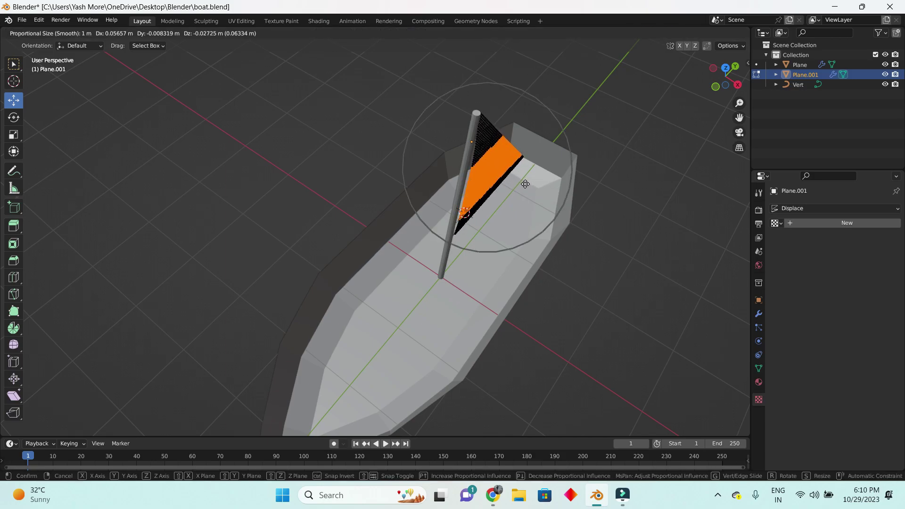
left_click(525, 185)
mouse_move(526, 185)
middle_mouse_down()
mouse_move(425, 212)
mouse_move(339, 284)
middle_mouse_up()
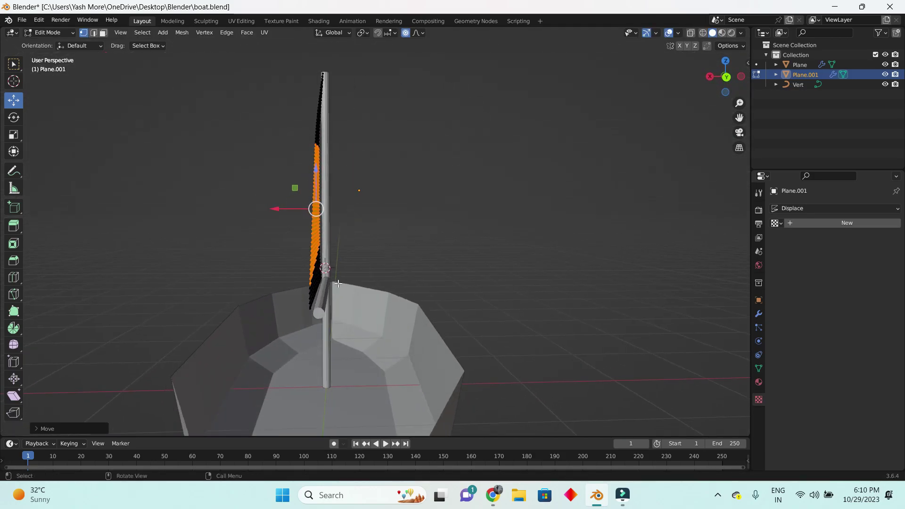
left_click_drag(273, 252, 299, 266)
mouse_move(368, 256)
middle_mouse_down()
mouse_move(425, 226)
mouse_move(362, 263)
mouse_move(492, 271)
mouse_move(424, 248)
mouse_move(487, 298)
mouse_move(424, 255)
mouse_move(439, 277)
mouse_move(422, 283)
mouse_move(368, 241)
middle_mouse_up()
key("g")
left_click(361, 263)
- Select the sail faces and soft-move them twice to deepen the curve
left_click_drag(387, 229, 544, 307)
mouse_move(495, 297)
middle_mouse_down()
mouse_move(531, 296)
mouse_move(524, 304)
mouse_move(396, 179)
mouse_move(463, 270)
middle_mouse_up()
key("g")
left_click(530, 296)
key("g")
left_click(449, 255)
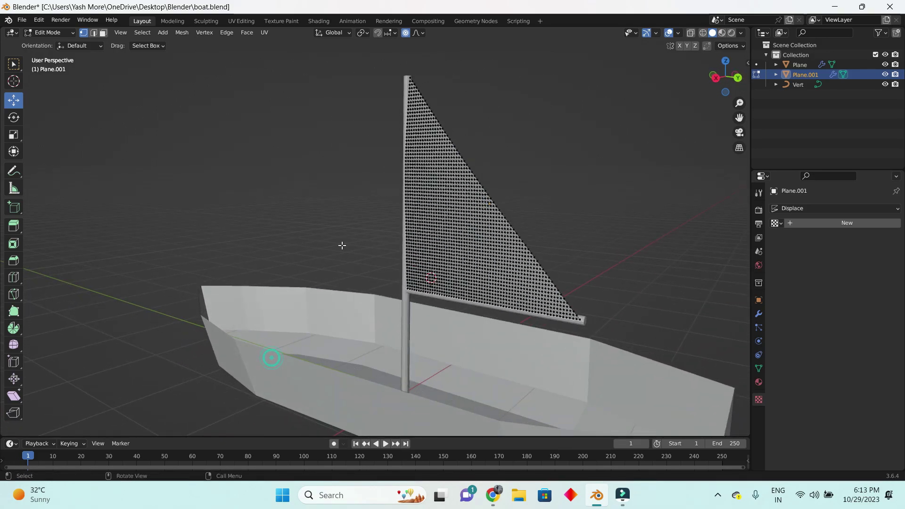
- Select the hull's bottom face in Edit Mode
key("Tab")
left_click(305, 322)
key("Tab")
mouse_move(305, 322)
middle_mouse_down()
mouse_move(302, 344)
mouse_move(354, 297)
mouse_move(304, 318)
middle_mouse_up()
left_click(314, 375)
mouse_move(315, 376)
middle_mouse_down()
mouse_move(312, 283)
mouse_move(324, 326)
middle_mouse_up()
key("p")
- Separate the bottom face into its own object and select the hull
left_click(323, 325)
key("Tab")
middle_click_drag(556, 236, 541, 342)
left_click(541, 342)
- Add a horizontal loop cut around the hull sides
key("Tab")
key("KP_3")
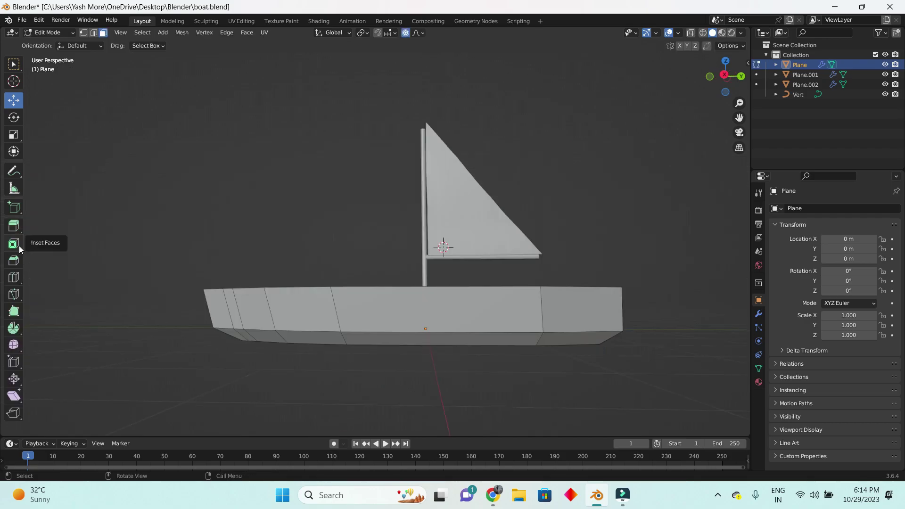
left_click(14, 277)
left_click_drag(225, 309, 224, 301)
middle_click_drag(225, 300, 242, 303)
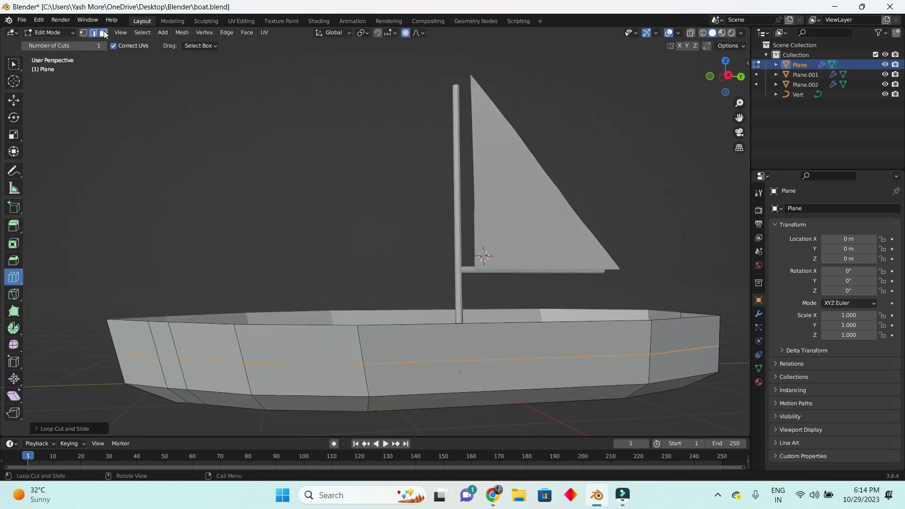
- Select a loop of hull side faces in face select mode
left_click(104, 33)
left_click(14, 65)
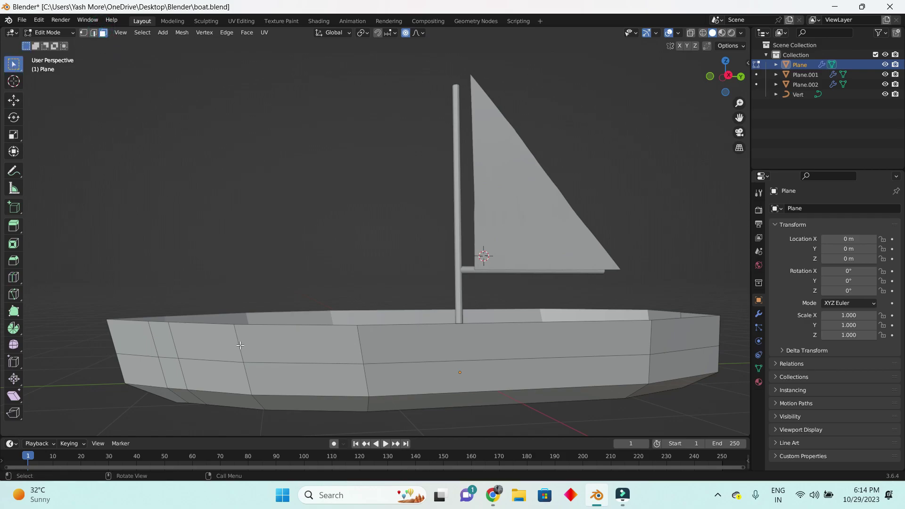
mouse_move(241, 346)
middle_mouse_down()
mouse_move(330, 357)
mouse_move(394, 325)
mouse_move(424, 332)
middle_mouse_up()
left_click(330, 356, "ctrl")
- Extrude the selected hull wall faces outward along their normals
key("alt+e")
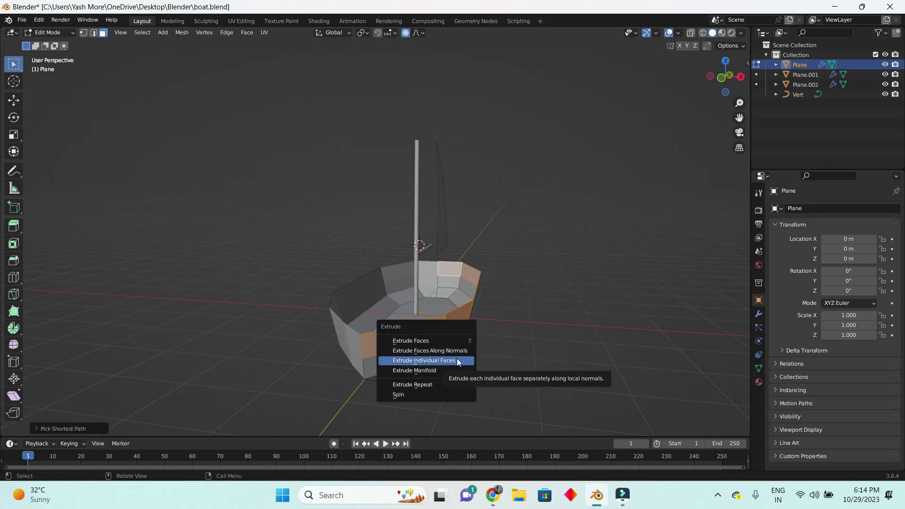
left_click(456, 354)
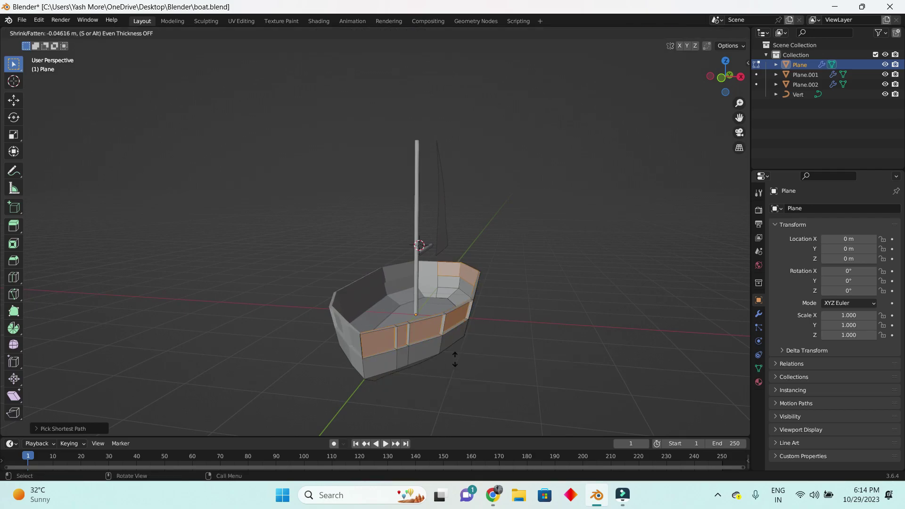
left_click(422, 354)
mouse_move(422, 354)
middle_mouse_down()
mouse_move(372, 311)
mouse_move(540, 409)
mouse_move(348, 398)
mouse_move(212, 339)
middle_mouse_up()
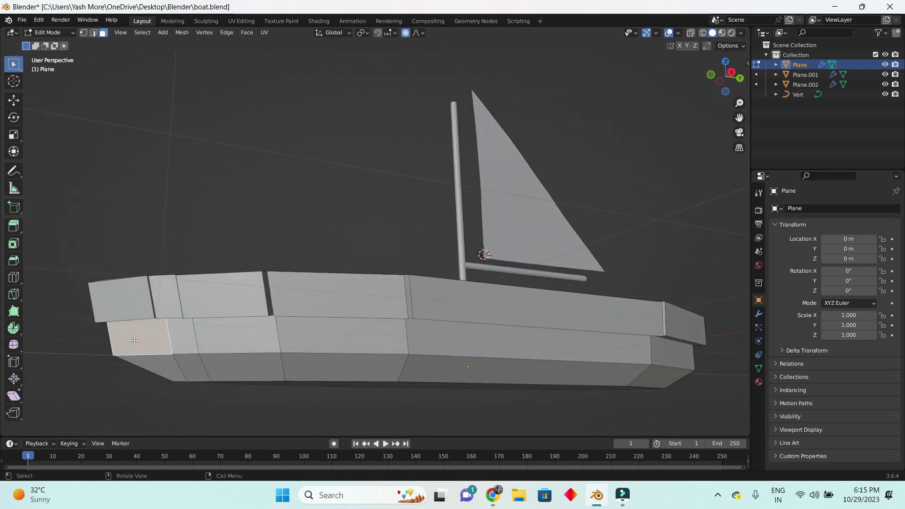
middle_click_drag(142, 333, 189, 356)
middle_click_drag(495, 286, 456, 312)
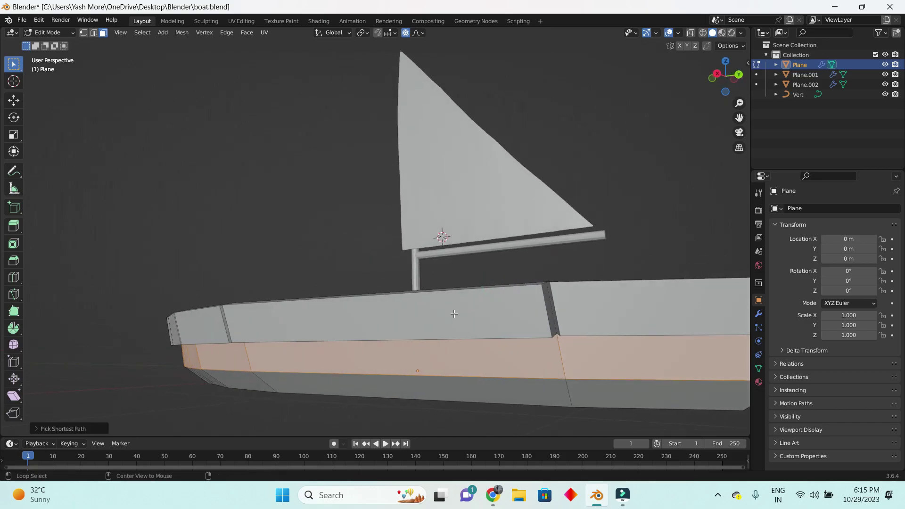
- Extrude the lower hull band along normals as well, then view the whole boat
key("alt+e")
left_click(435, 300)
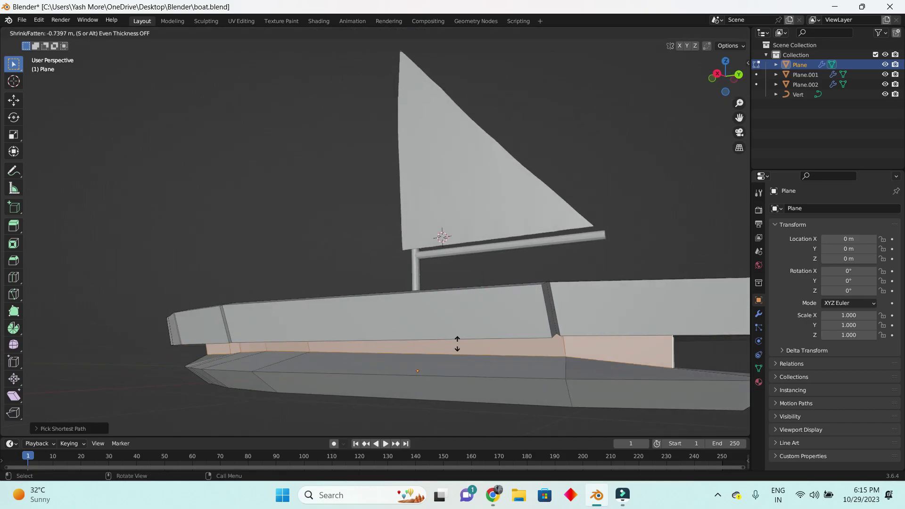
left_click(409, 307)
mouse_move(408, 307)
middle_mouse_down()
mouse_move(597, 303)
mouse_move(315, 280)
mouse_move(376, 227)
middle_mouse_up()
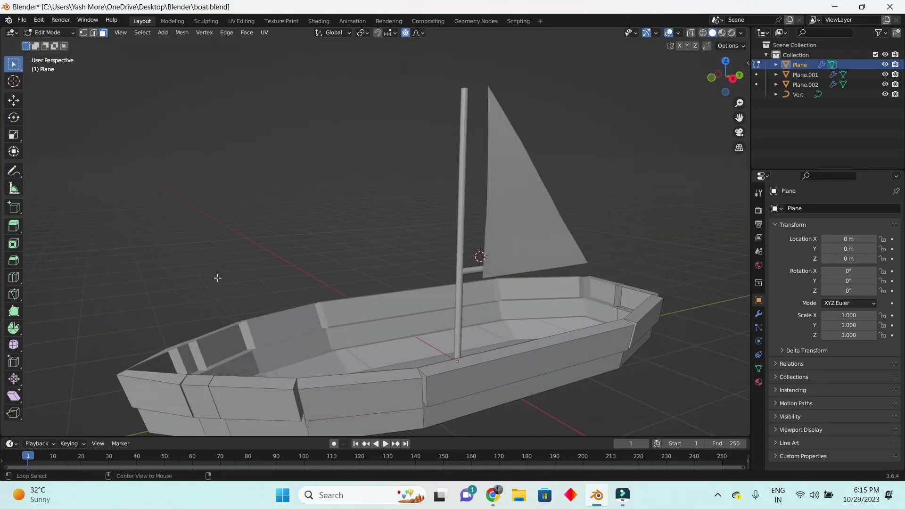
left_click(182, 271, "ctrl")
middle_click_drag(182, 271, 571, 282)
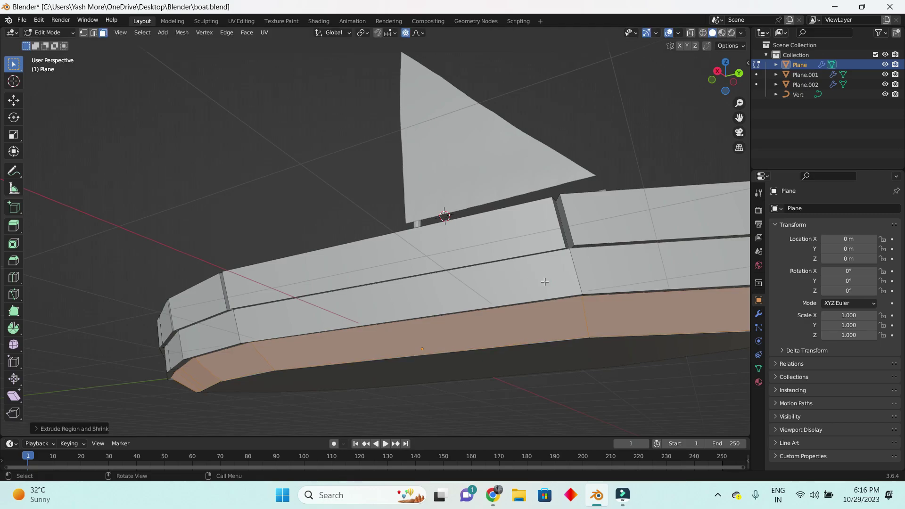
middle_click_drag(529, 282, 311, 308)
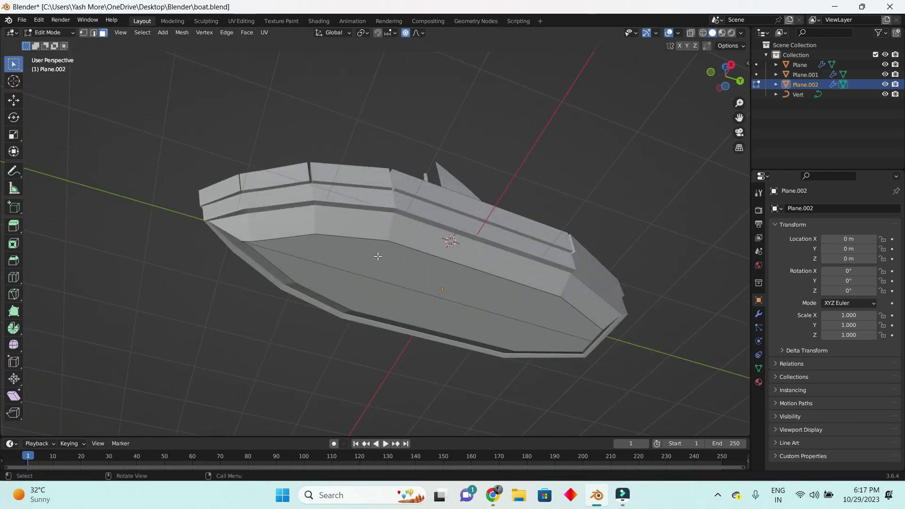
- Extrude the floor piece's bottom face and leave Edit Mode
left_click(378, 257)
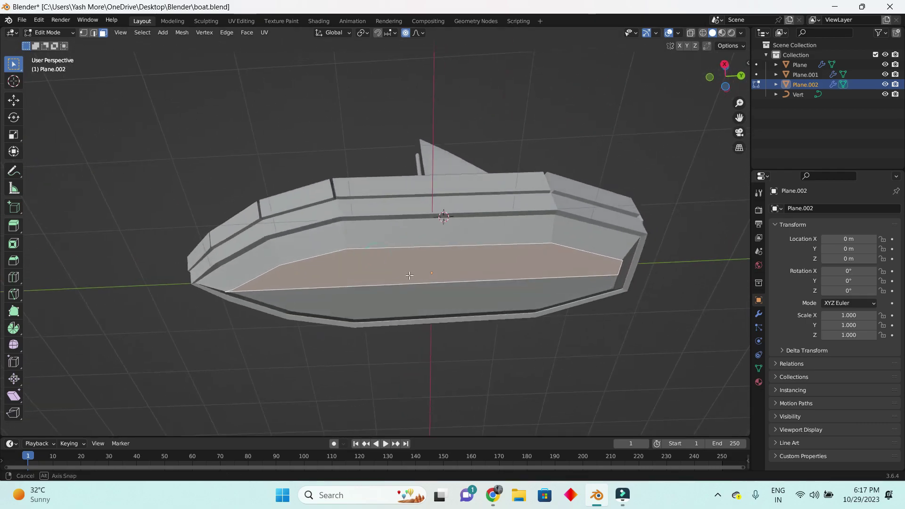
middle_click_drag(378, 256, 433, 286)
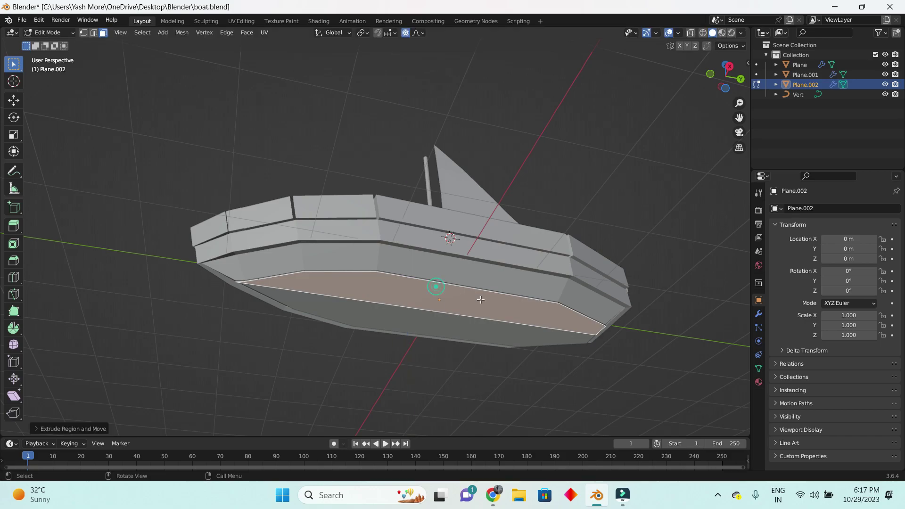
mouse_move(481, 300)
middle_mouse_down()
mouse_move(303, 369)
mouse_move(665, 274)
mouse_move(544, 276)
mouse_move(476, 180)
mouse_move(495, 182)
middle_mouse_up()
key("Tab")
- Slide the sail along the X axis, then select the hull
left_click(467, 205)
key("g")
key("x")
left_click(436, 173)
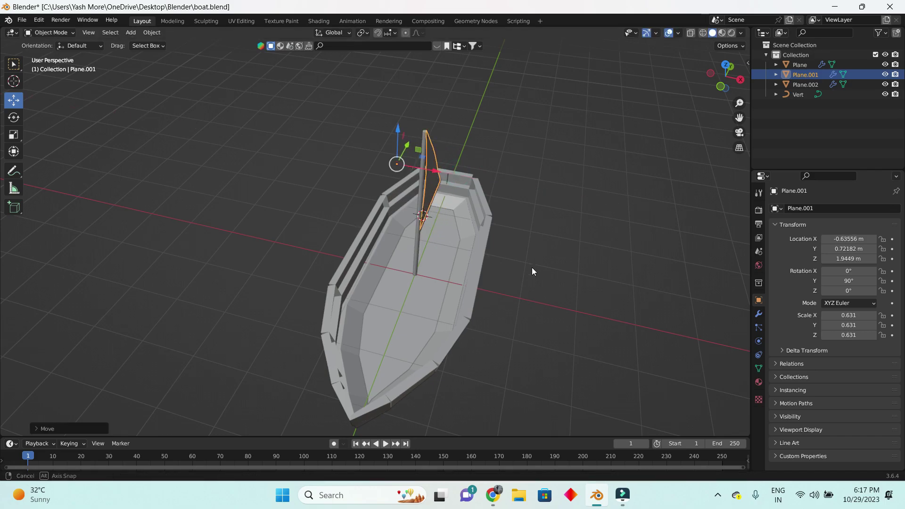
middle_click_drag(530, 269, 441, 277)
left_click(441, 277)
mouse_move(498, 273)
middle_mouse_down()
mouse_move(506, 281)
mouse_move(513, 269)
middle_mouse_up()
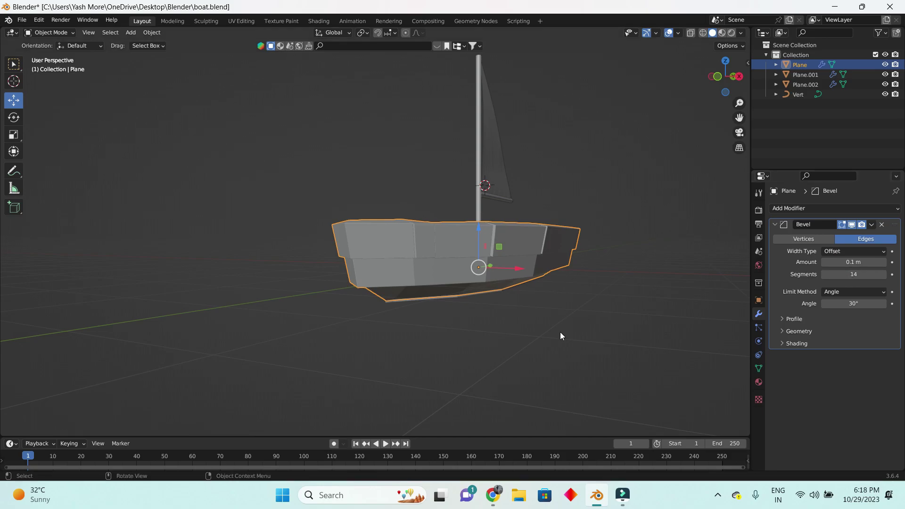
- Inspect the 14-segment bevelled hull up close from several angles
mouse_move(561, 329)
middle_mouse_down()
mouse_move(483, 333)
mouse_move(546, 312)
mouse_move(294, 278)
mouse_move(422, 306)
mouse_move(524, 346)
mouse_move(636, 295)
mouse_move(513, 306)
mouse_move(511, 322)
mouse_move(218, 256)
middle_mouse_up()
key("Tab")
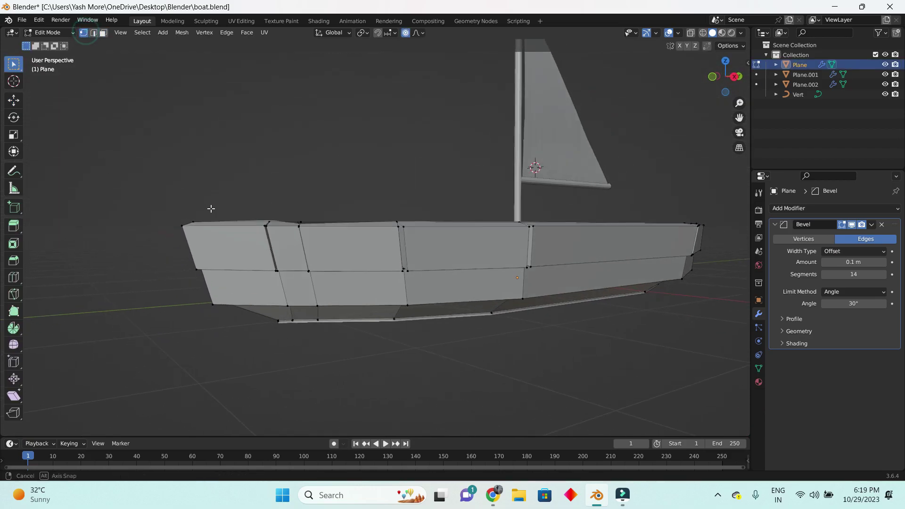
key("Tab")
mouse_move(212, 212)
middle_mouse_down()
mouse_move(380, 298)
mouse_move(413, 343)
middle_mouse_up()
- Shade the hull smooth
right_click(256, 117)
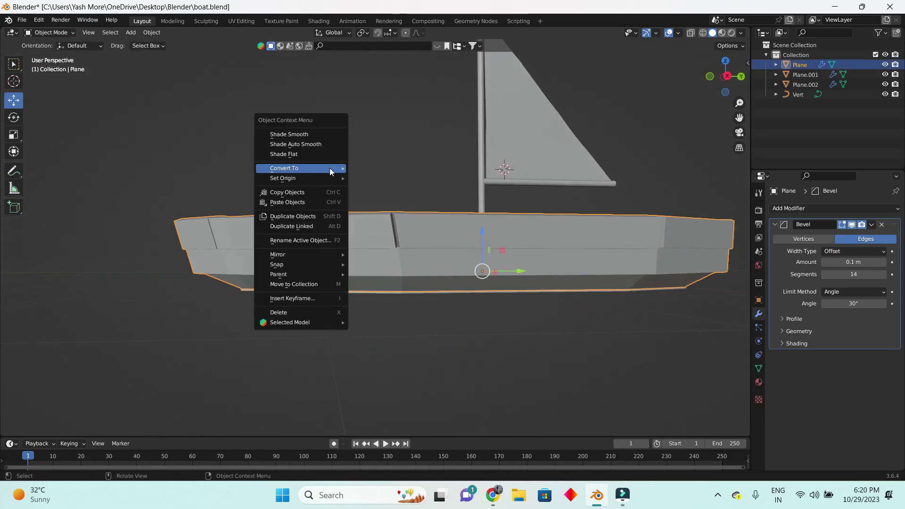
left_click(309, 134)
left_click(411, 325)
mouse_move(305, 277)
middle_mouse_down()
mouse_move(287, 231)
mouse_move(278, 287)
mouse_move(250, 341)
middle_mouse_up()
left_click(302, 299)
mouse_move(302, 299)
middle_mouse_down()
mouse_move(281, 360)
mouse_move(294, 269)
mouse_move(273, 250)
mouse_move(224, 236)
middle_mouse_up()
scroll(275, 249, "down", 3)
- Shade the mast and boom curve smooth
mouse_move(275, 250)
middle_mouse_down()
mouse_move(449, 219)
mouse_move(457, 230)
middle_mouse_up()
left_click(442, 153)
scroll(442, 154, "up", 3)
right_click(441, 153)
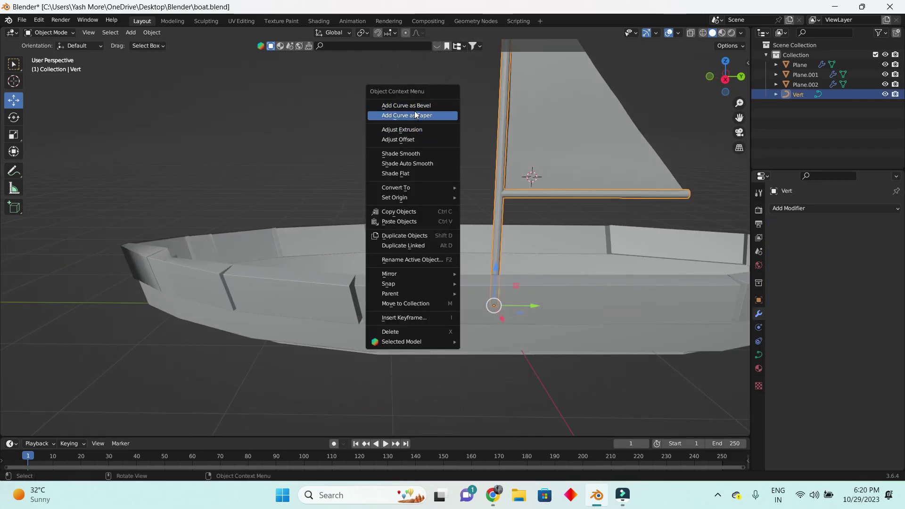
left_click(401, 153)
- Shade the sail smooth and deselect it
middle_click_drag(485, 200, 438, 224)
left_click(441, 185)
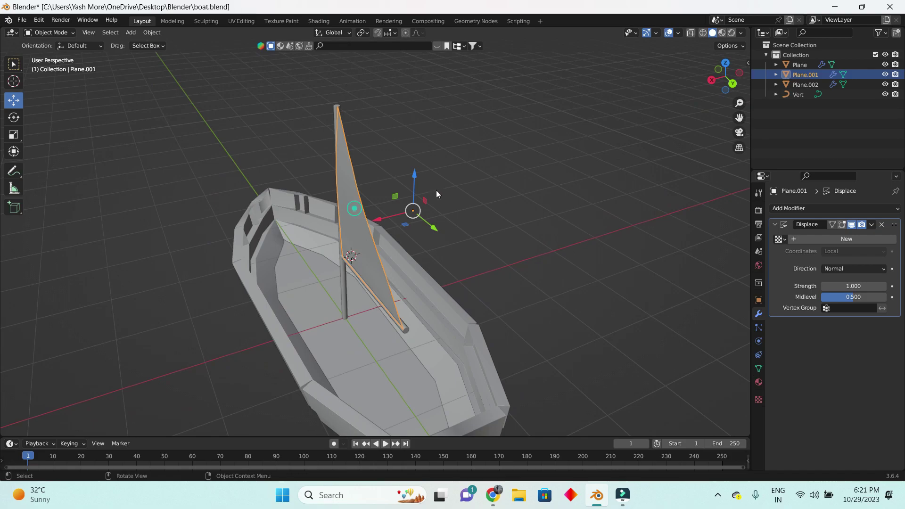
right_click(441, 185)
left_click(400, 170)
left_click(505, 217)
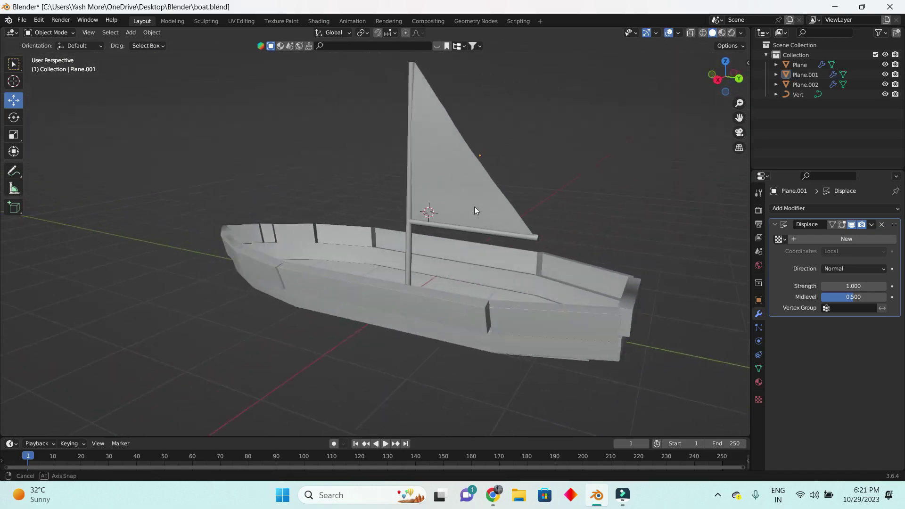